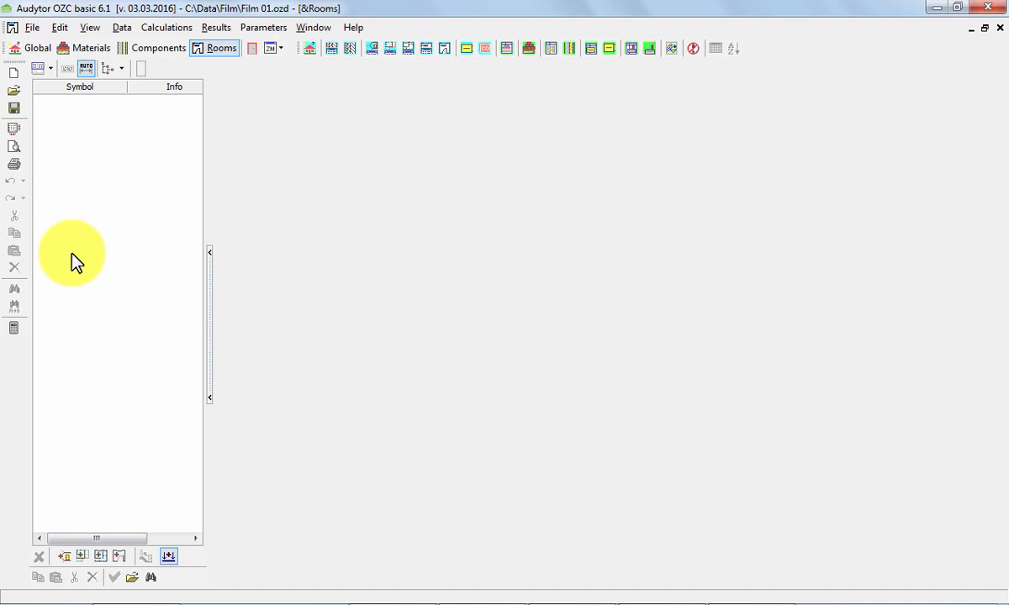
Add a new storey to the building and give it the symbol BASEMENT.
left_click(65, 556)
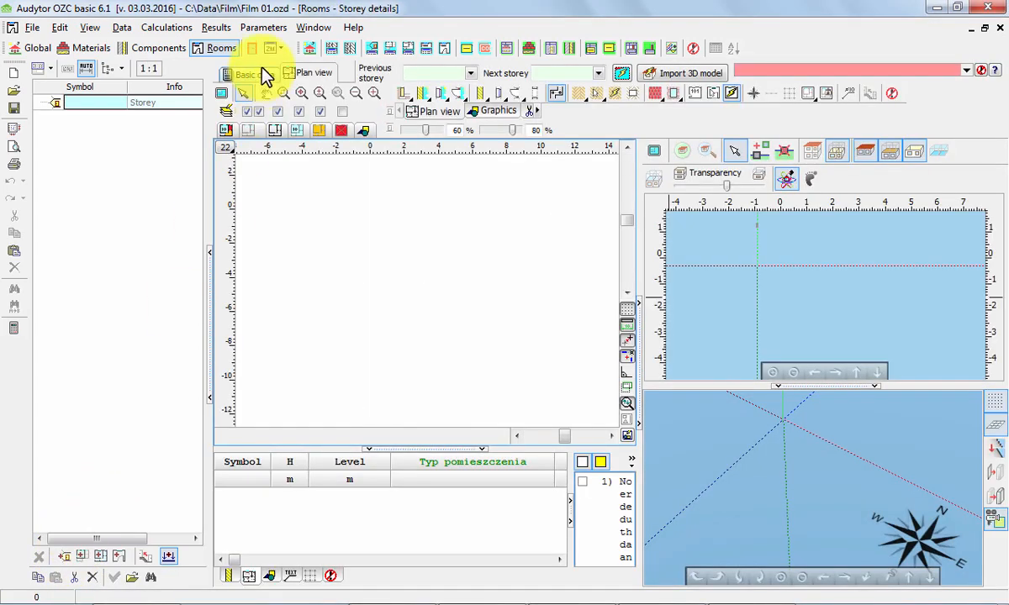
left_click(253, 73)
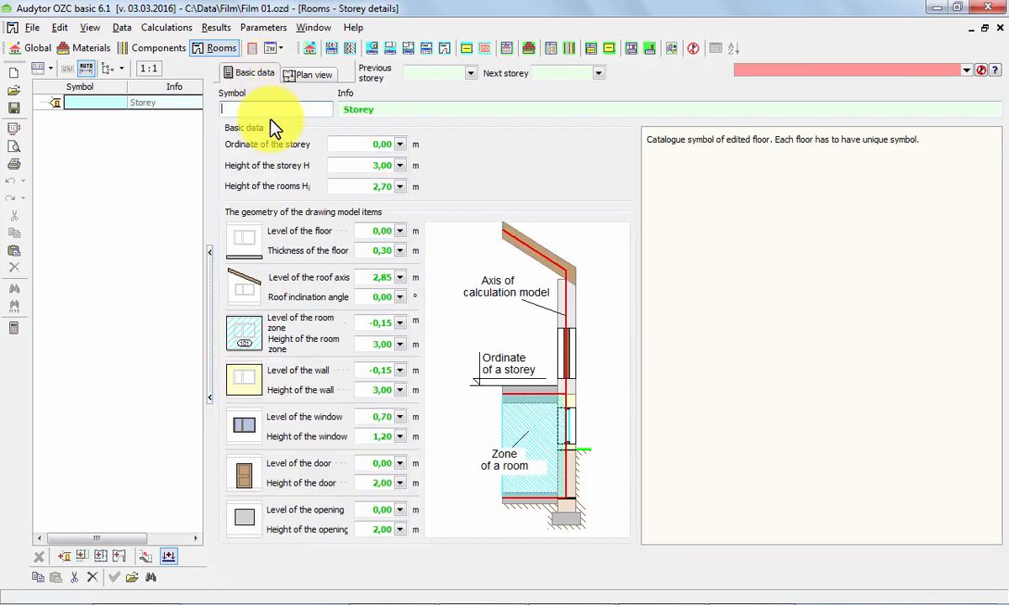
type("BASEMENT")
key("Tab")
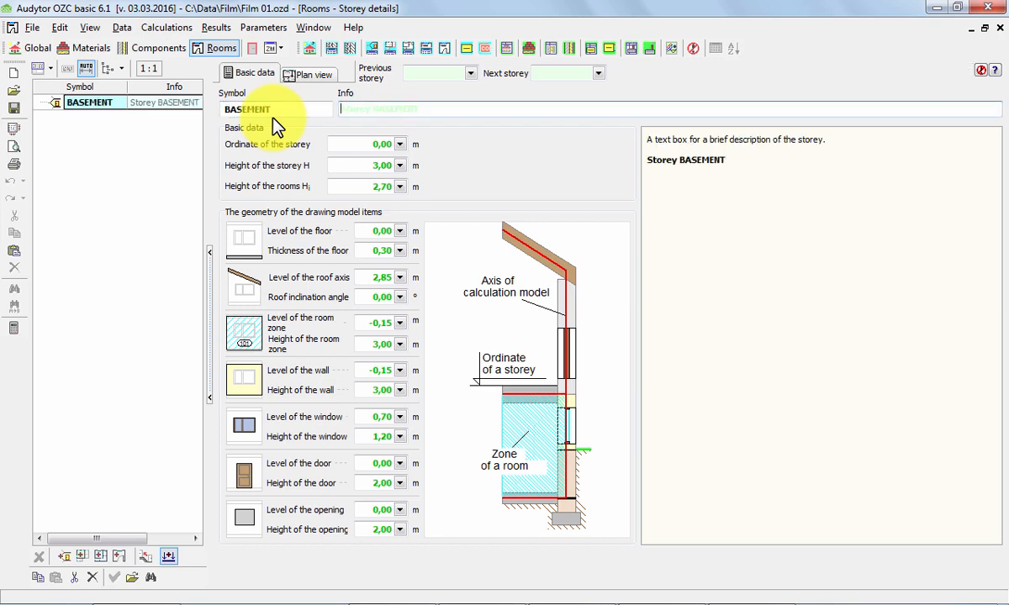
Set the basement storey's ordinate to -2.60 m, its storey height to 2.60 m and its room height to 2.30 m.
key("Tab")
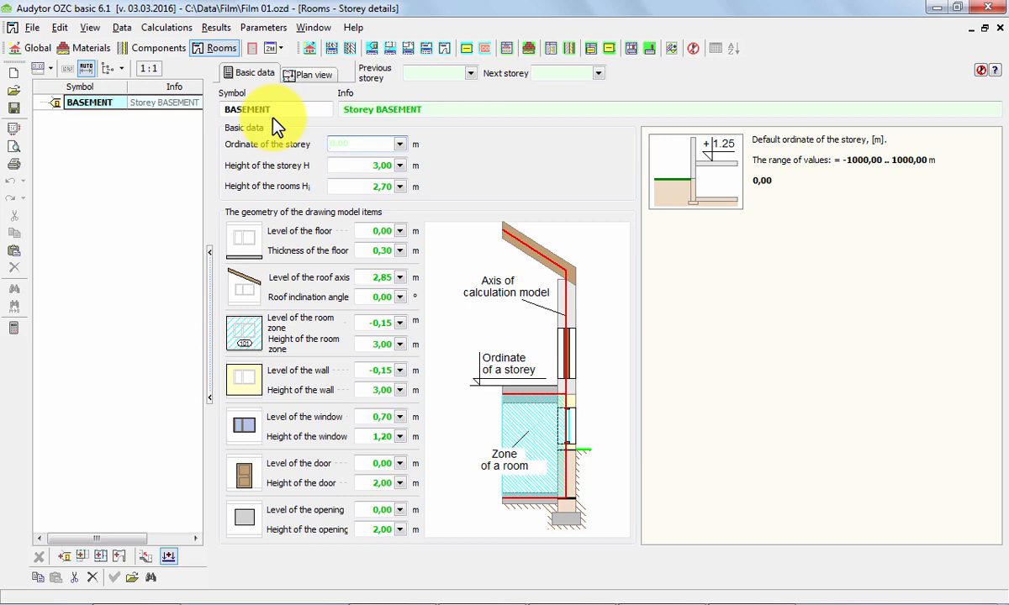
type("-2,6")
key("Tab")
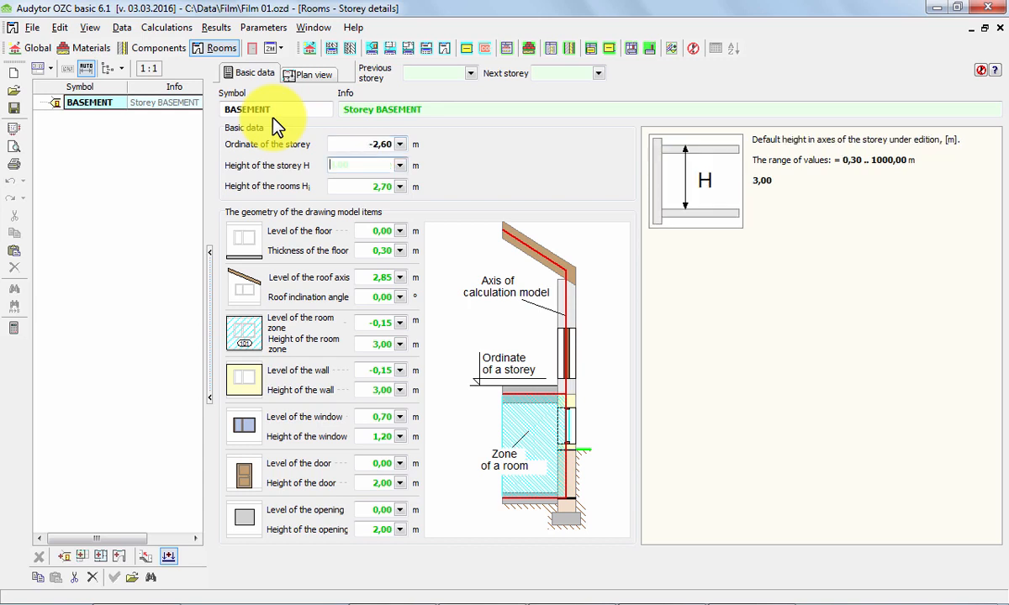
type("2,6")
key("Tab")
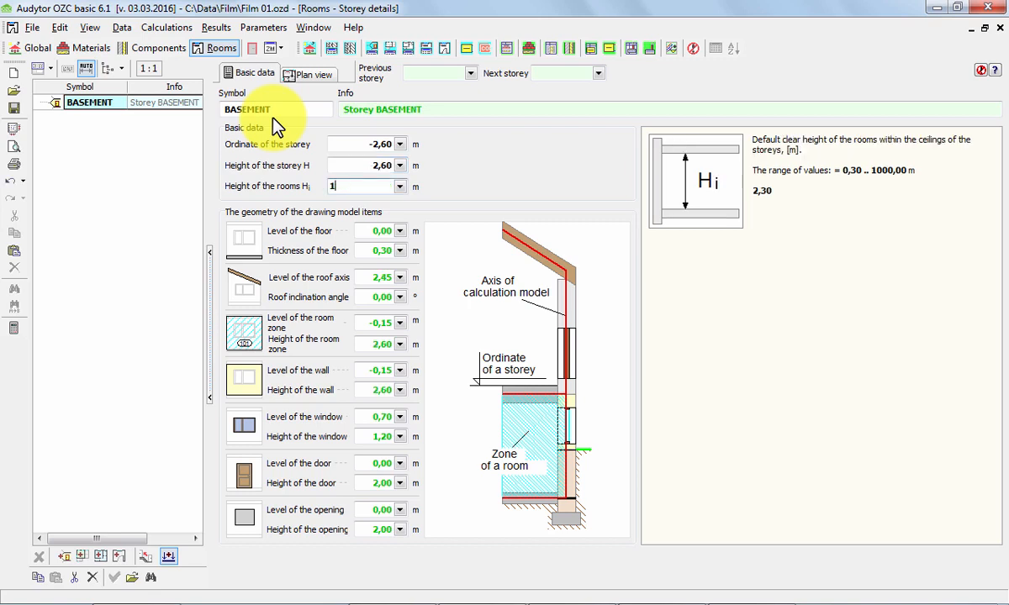
type("2,3")
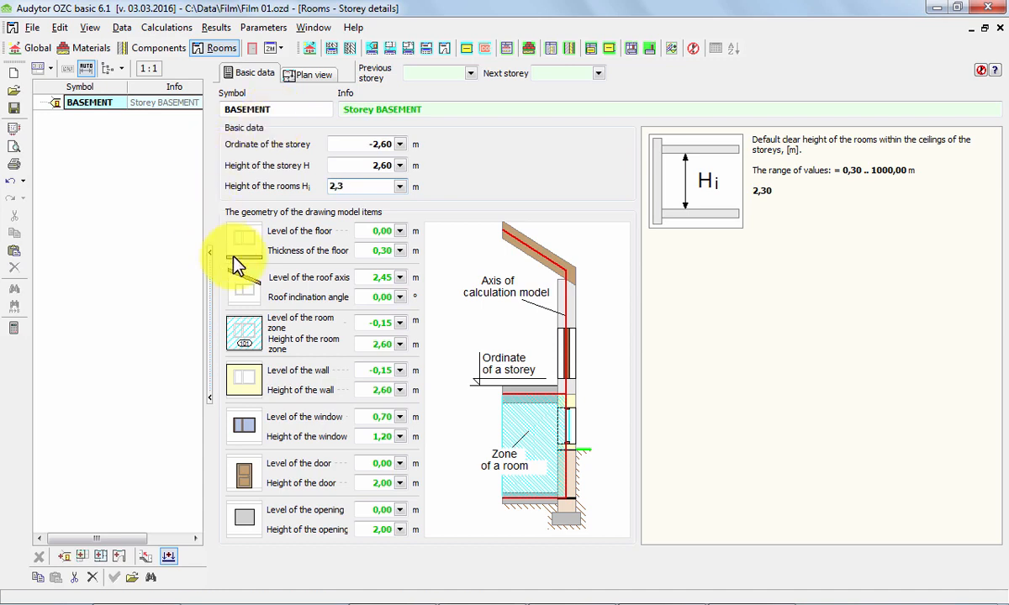
Set the basement's default window level to 1.60 m.
left_click(381, 415)
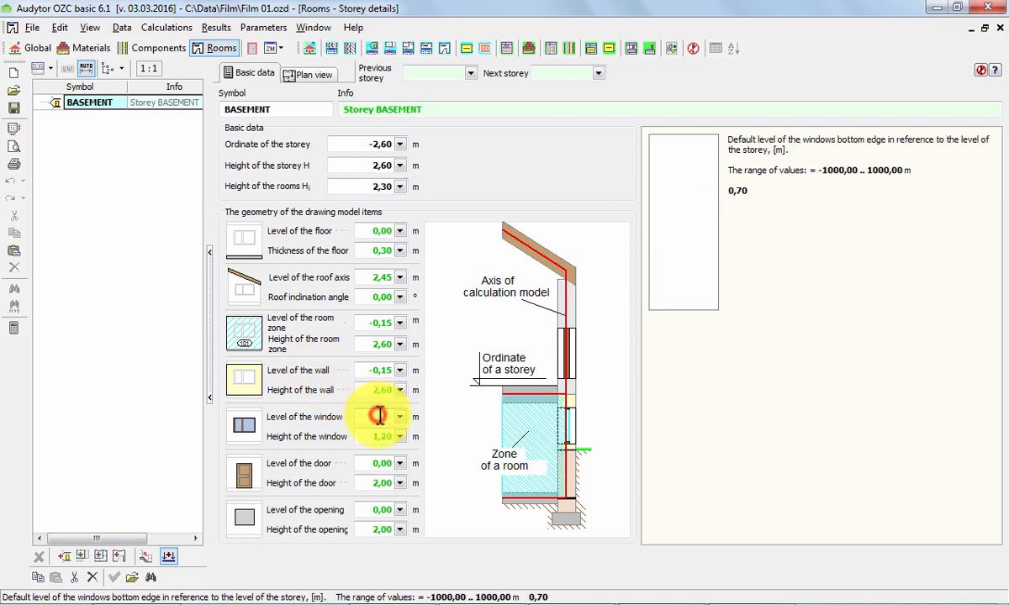
type("1,3")
key("Tab")
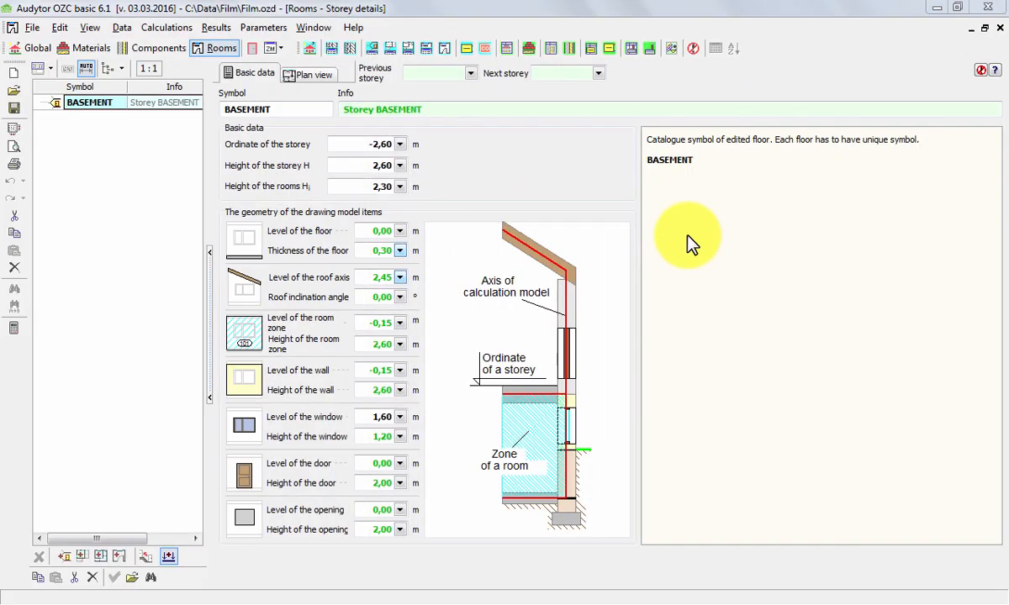
Show the basement's plan view without the storey list and import Basement.dwg with centimetres as drawing units.
left_click(313, 77)
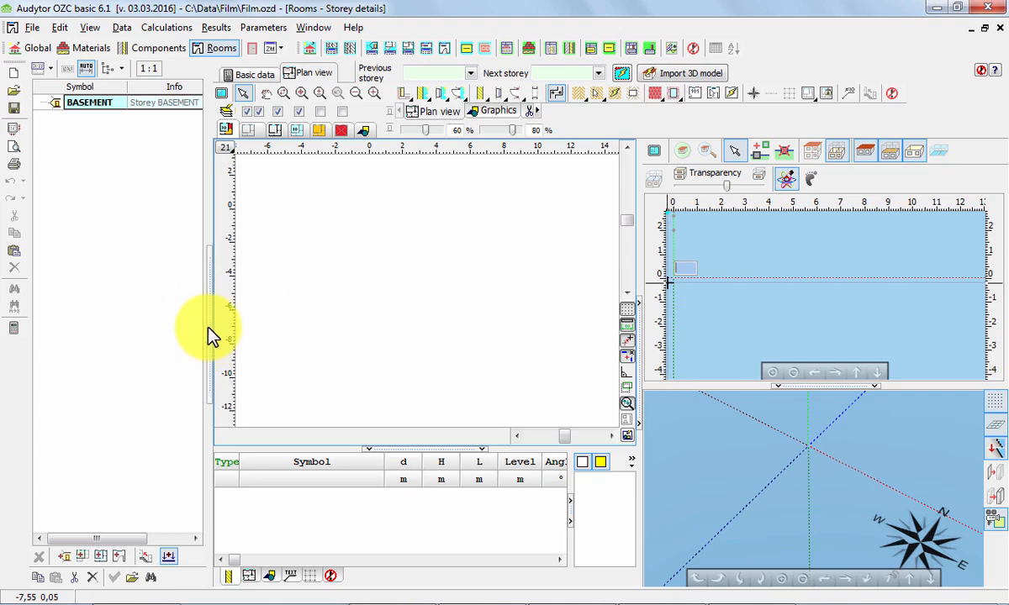
left_click(210, 335)
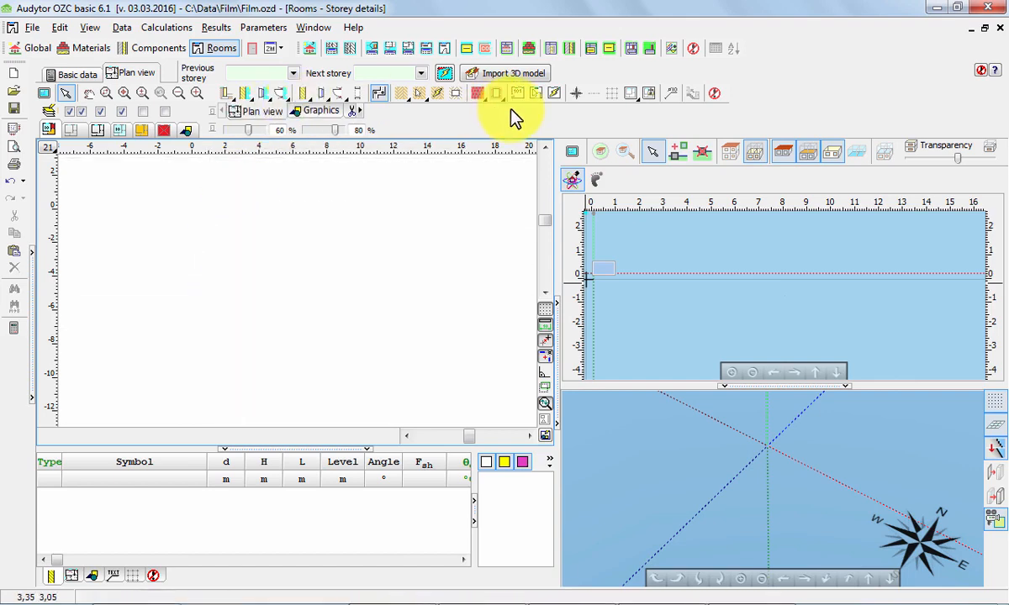
left_click(629, 95)
left_click(646, 122)
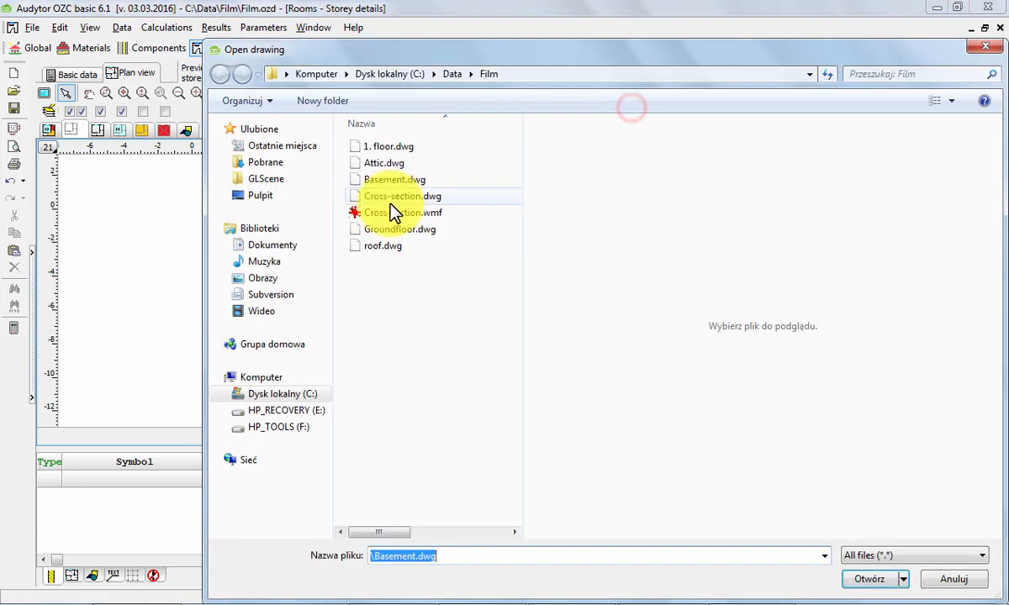
double_click(373, 185)
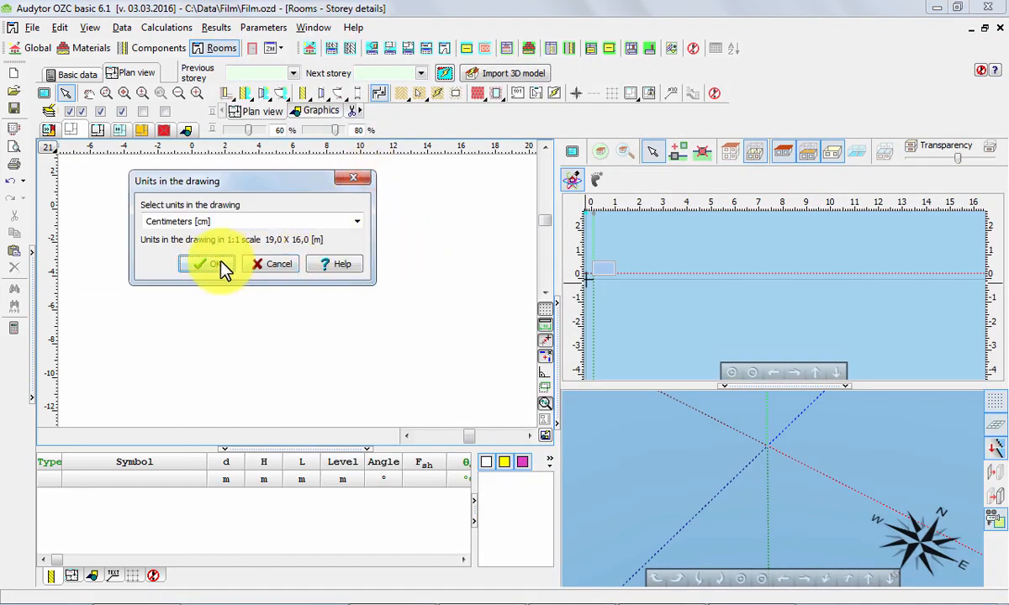
left_click(212, 262)
Place the imported basement drawing in the plan with the building's upper-left outer corner at the origin, and end the insertion.
left_click(658, 503)
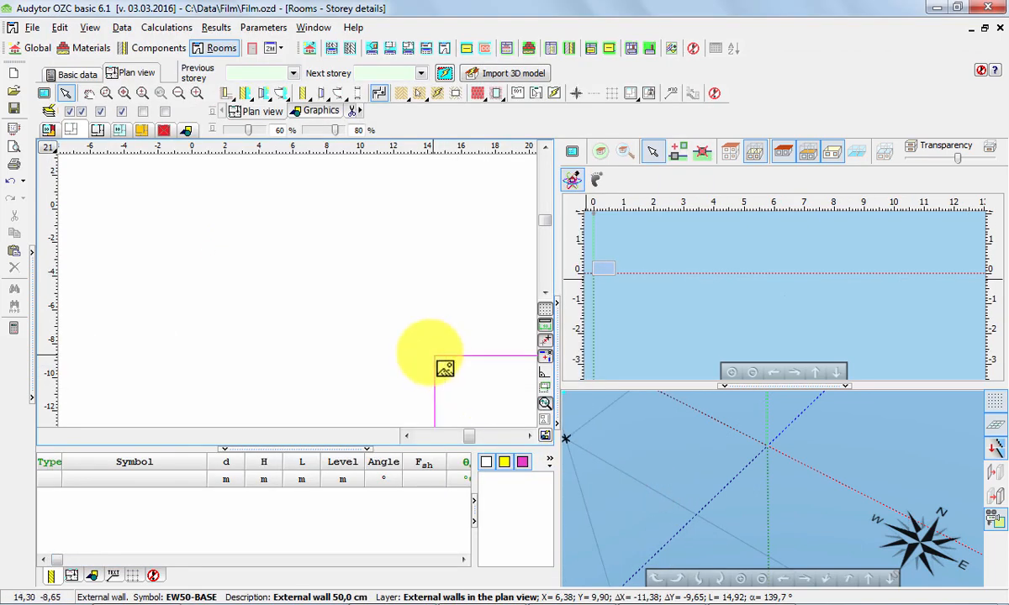
left_click(211, 246)
left_click(502, 332)
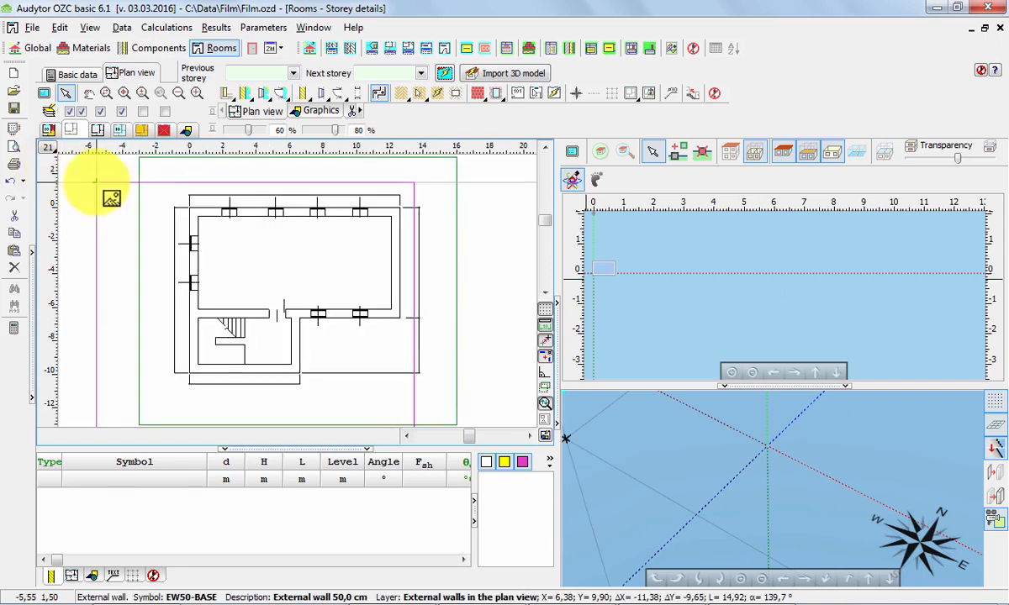
key("Escape")
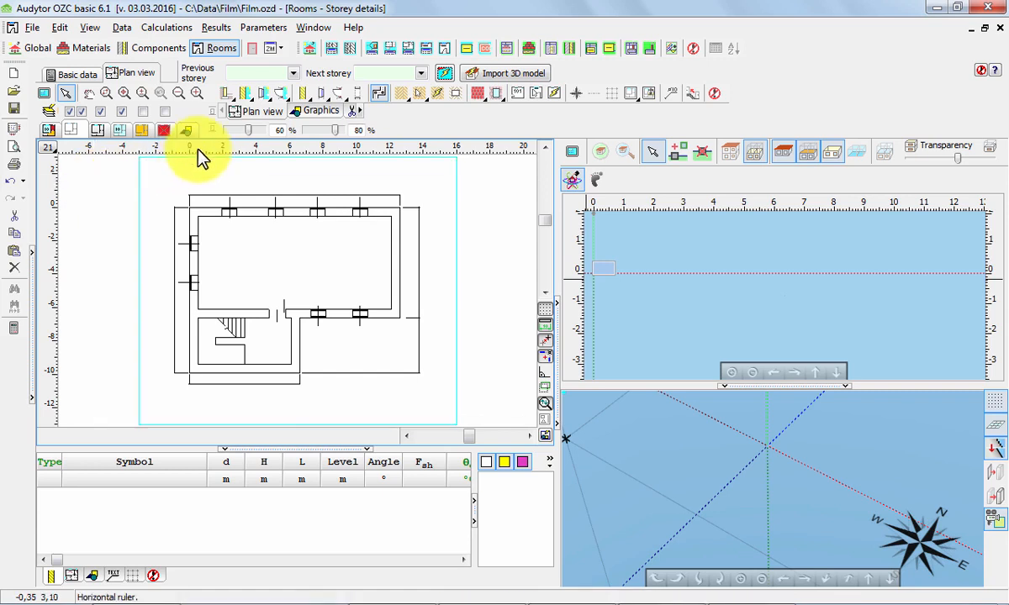
Draw an EW-GARAGE external wall by the ground, 12.10 m long, along the building's upper edge, starting at the upper-left corner.
left_click(226, 95)
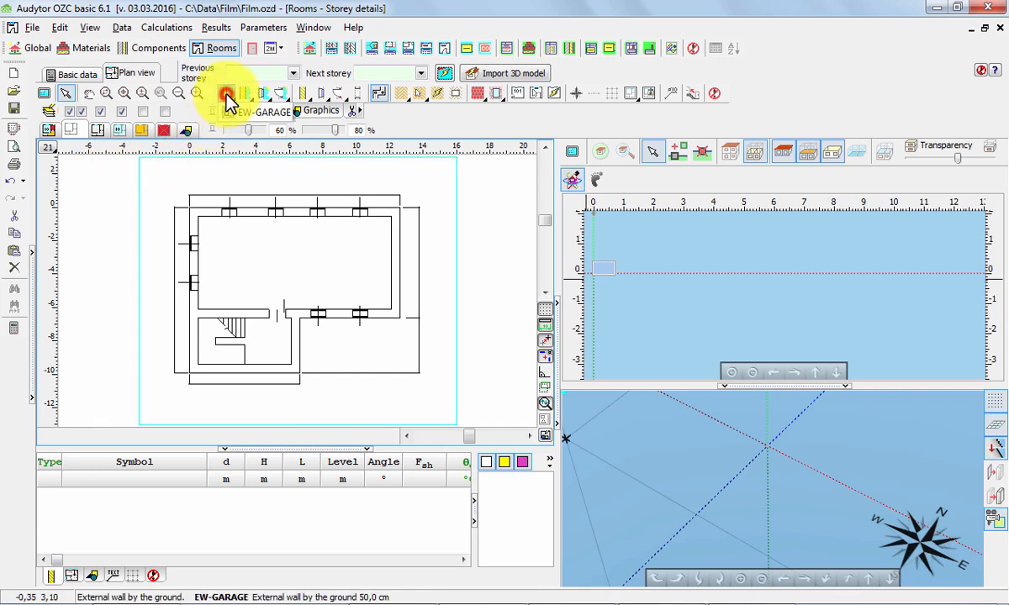
left_click(232, 110)
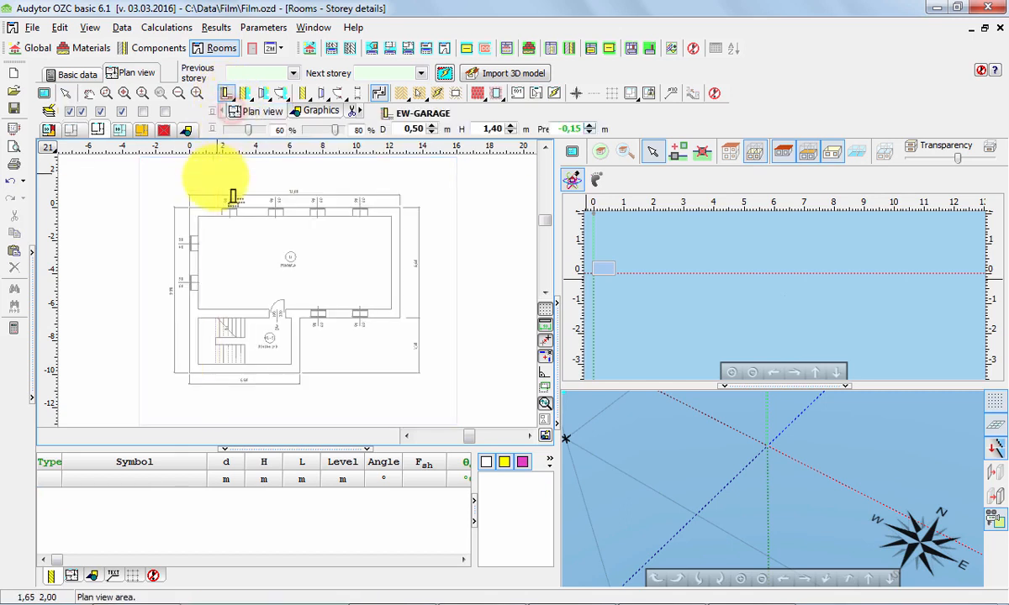
right_click(194, 216)
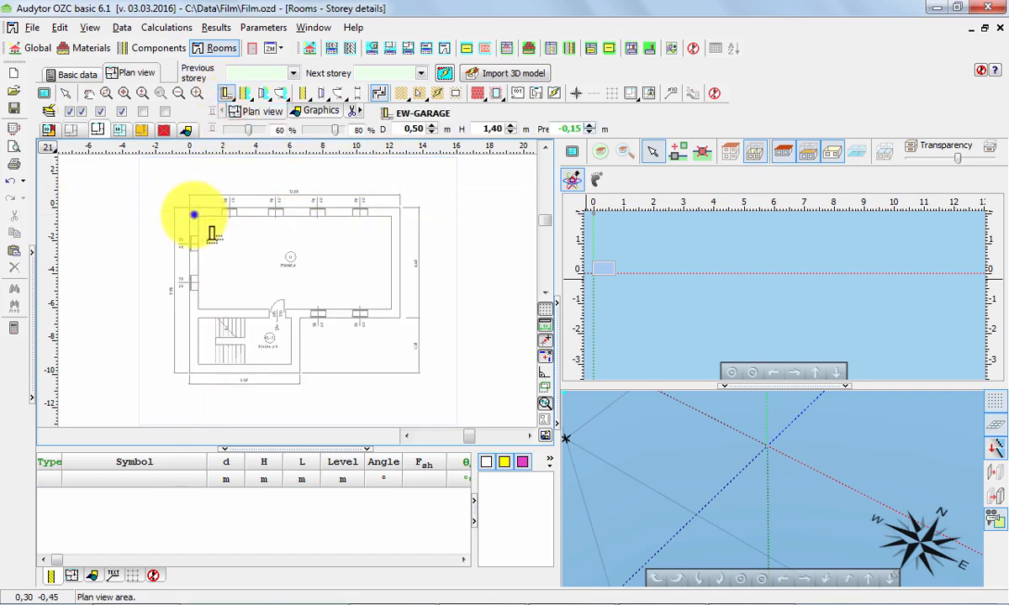
left_click(194, 216)
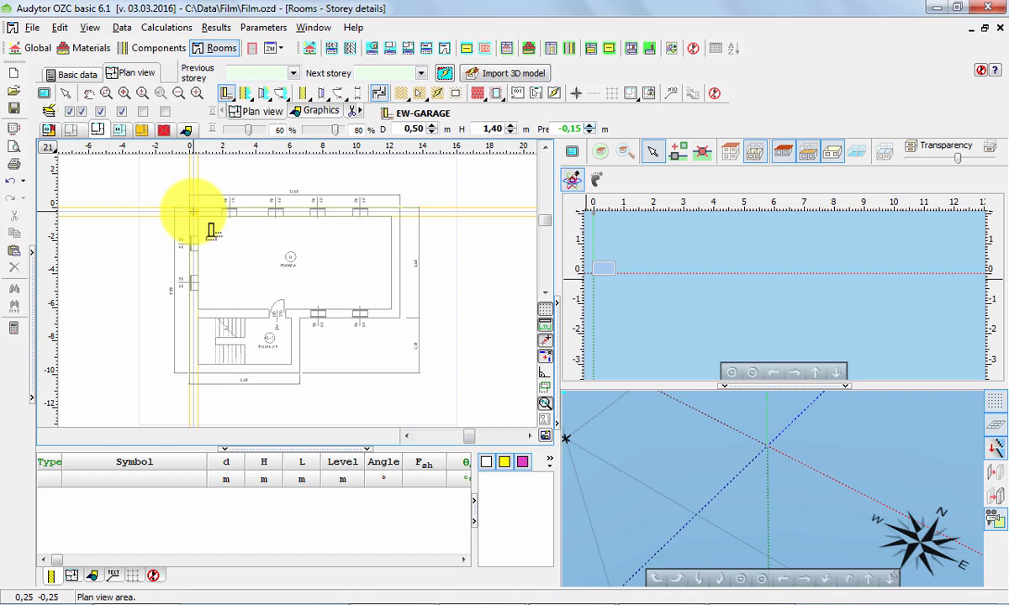
scroll(195, 212, "up", 5)
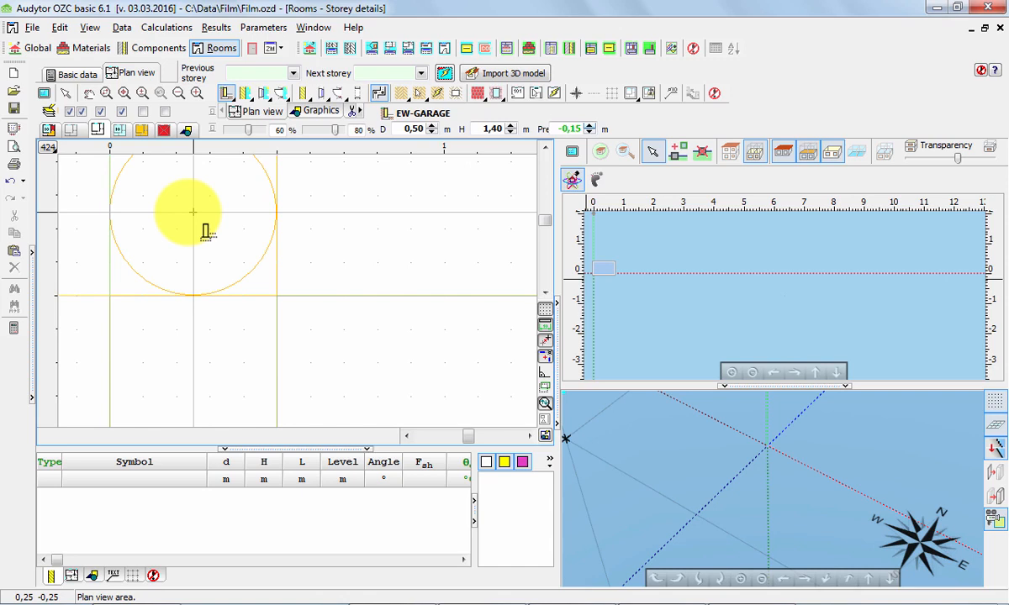
left_click(193, 212)
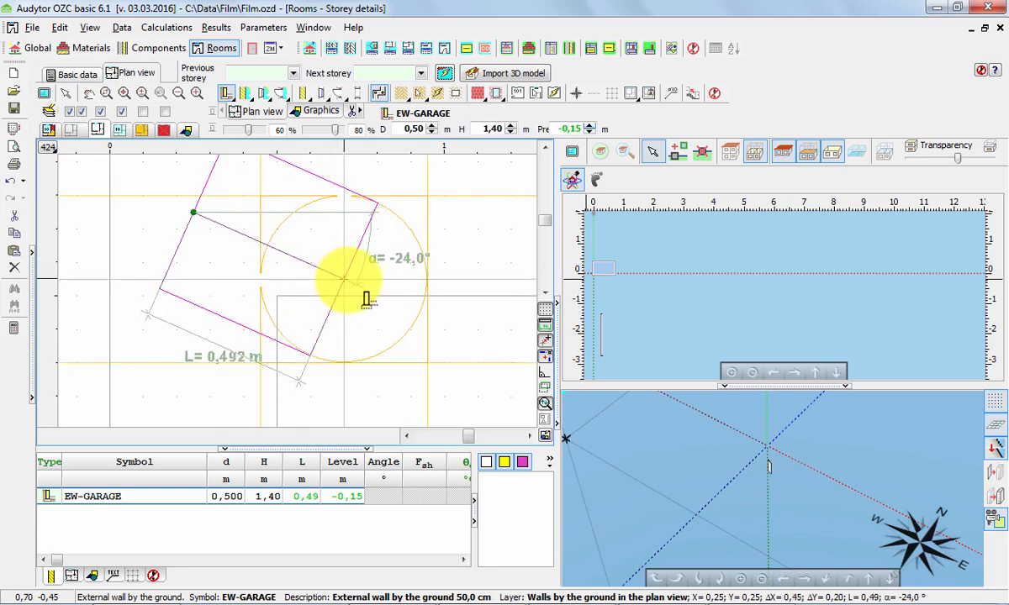
scroll(367, 300, "down", 5)
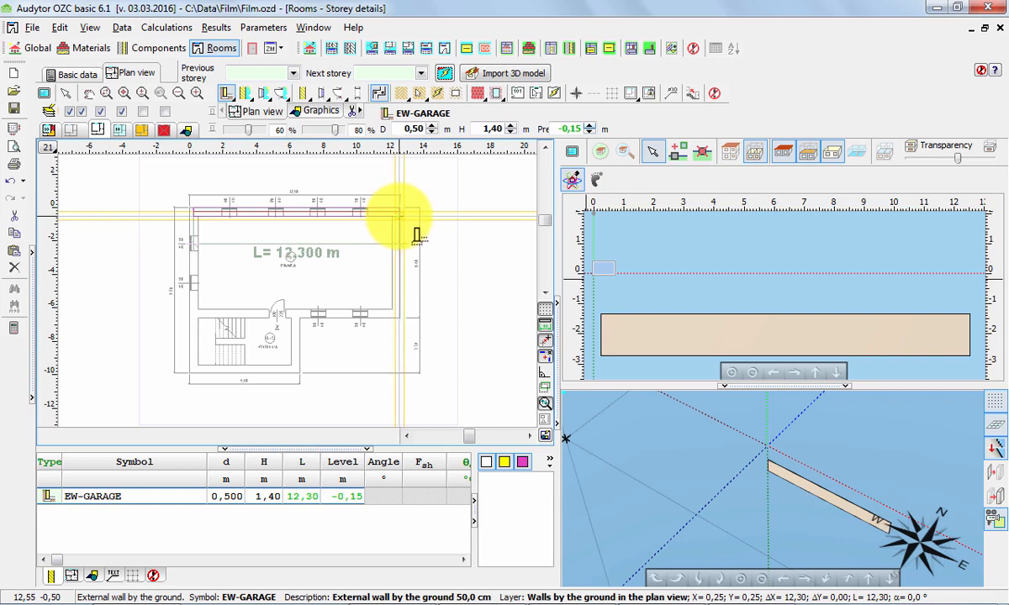
scroll(418, 235, "up", 5)
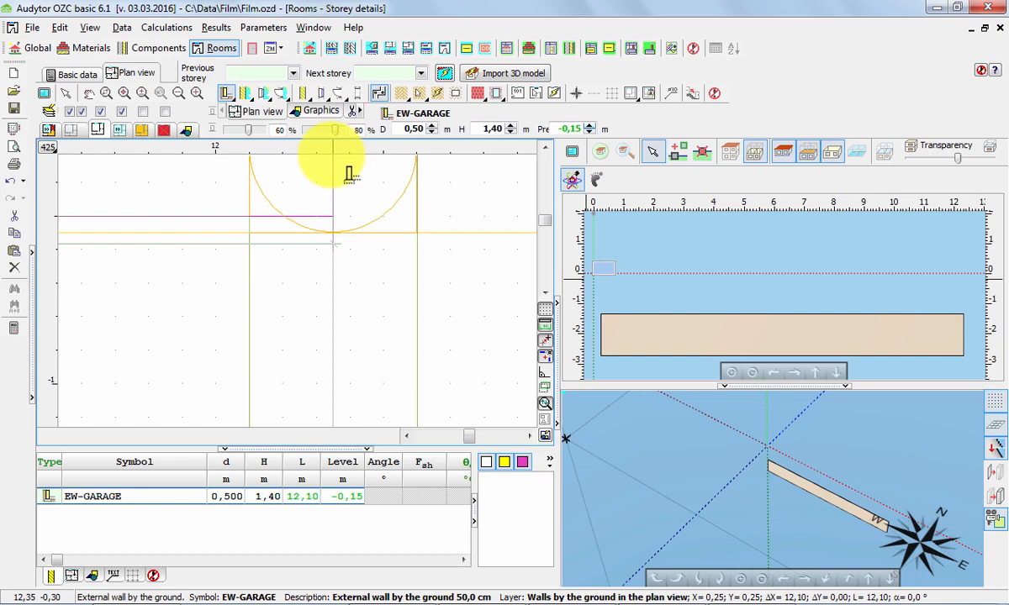
left_click(334, 154)
Continue the EW-GARAGE wall 6.10 m straight down the building's right edge to its lower-right corner.
scroll(395, 235, "down", 5)
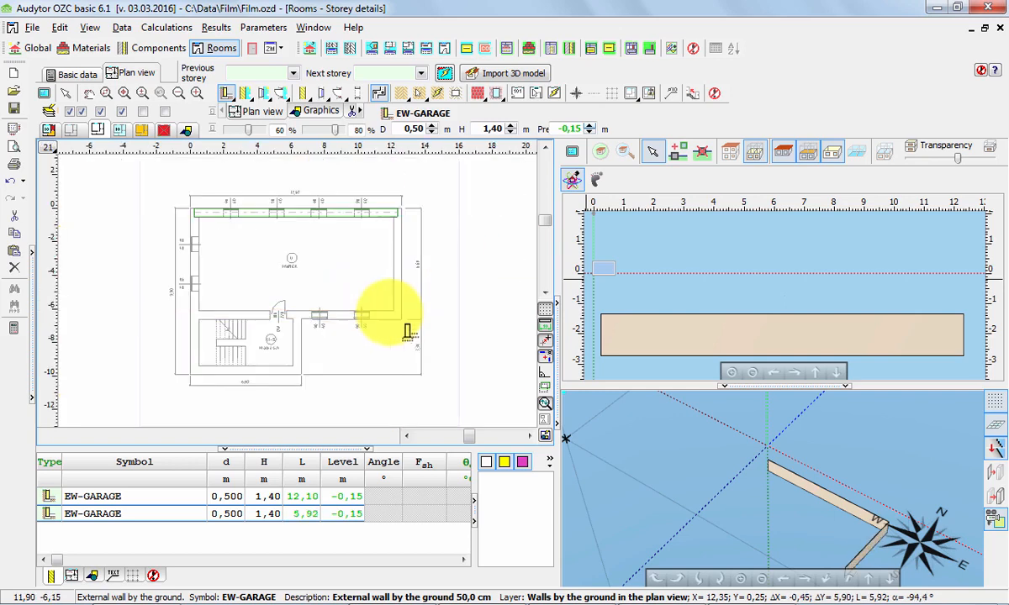
scroll(390, 311, "up", 3)
scroll(397, 335, "down", 3)
scroll(398, 338, "up", 6)
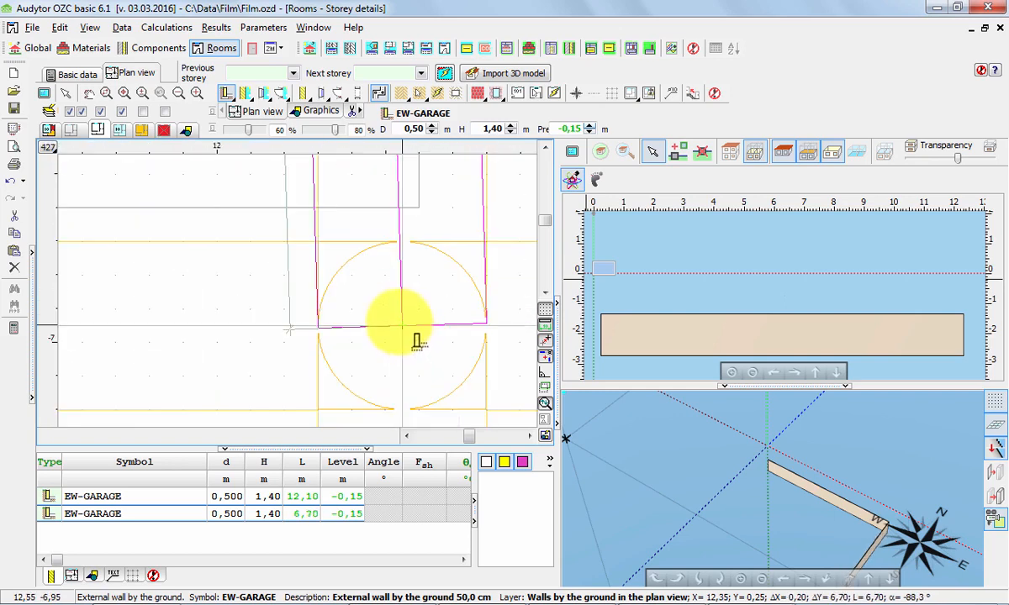
scroll(376, 199, "down", 6)
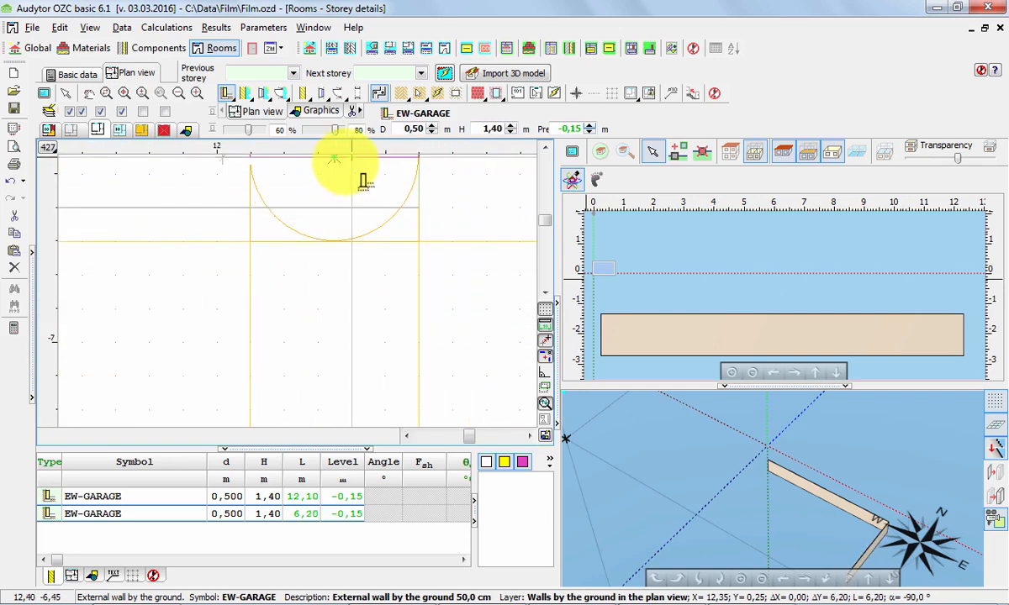
scroll(400, 317, "up", 6)
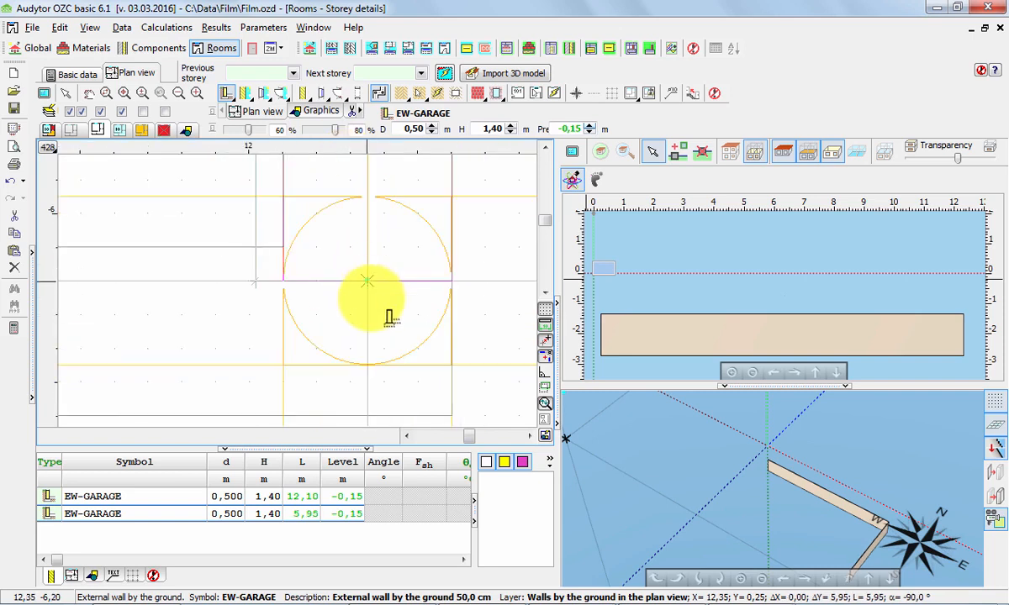
scroll(367, 332, "down", 6)
Continue the EW-GARAGE wall 6.00 m left to the stairwell corner and 3.30 m down along the stairwell's right side.
left_click(310, 316)
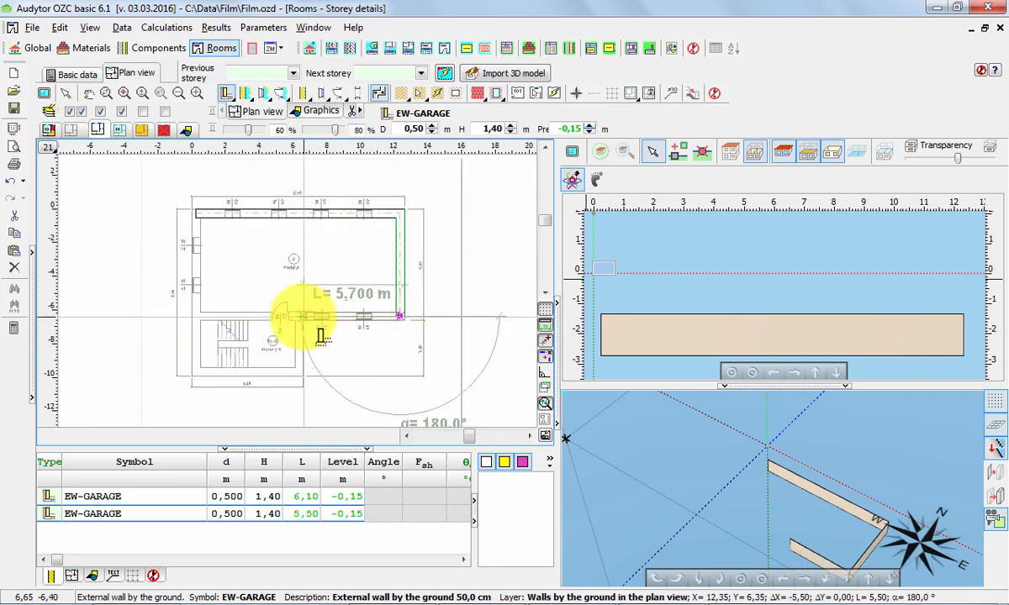
scroll(298, 300, "up", 6)
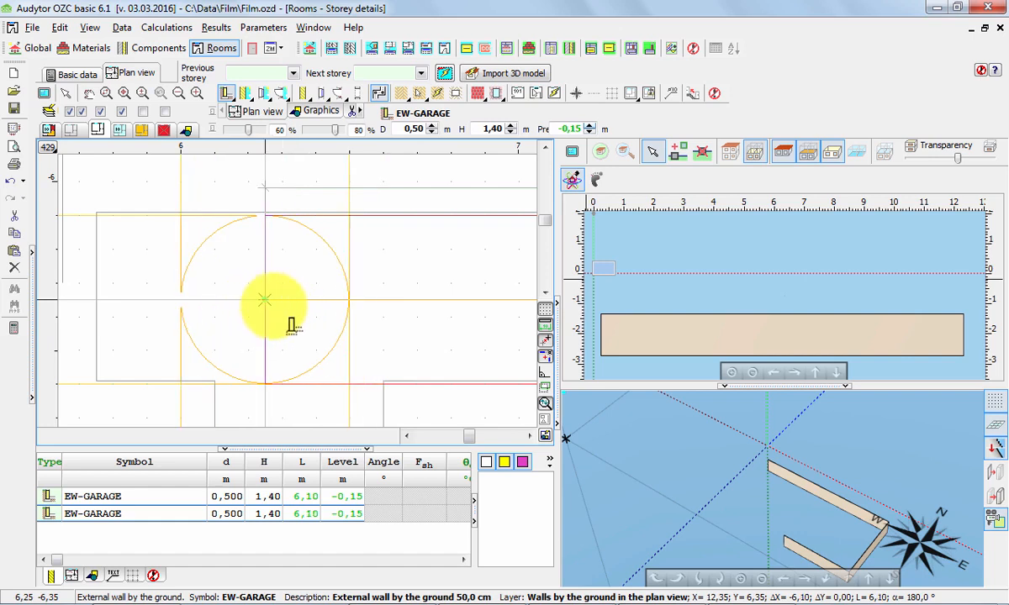
left_click(294, 307)
scroll(293, 307, "down", 6)
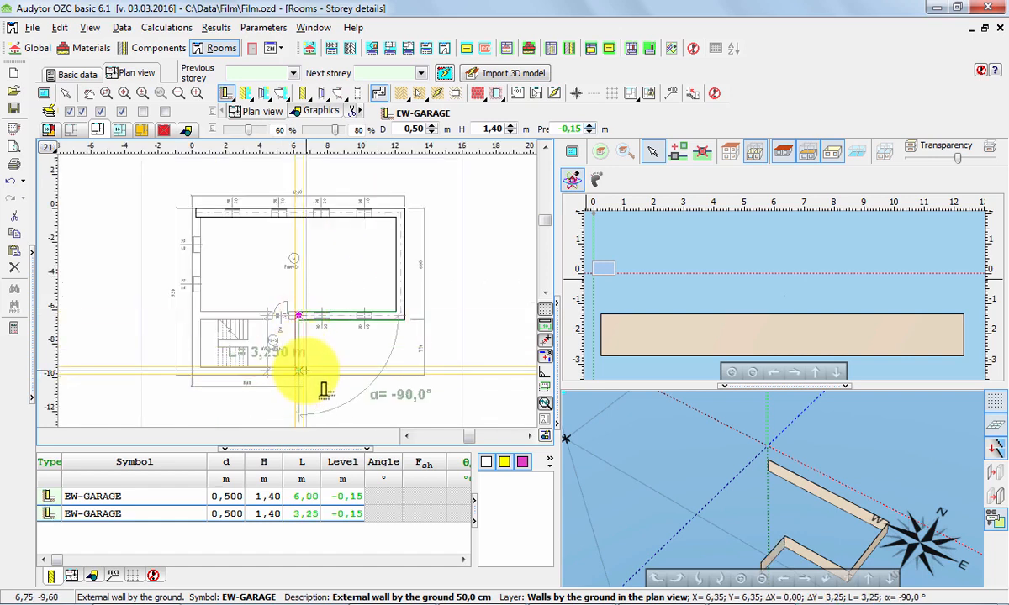
scroll(299, 374, "up", 6)
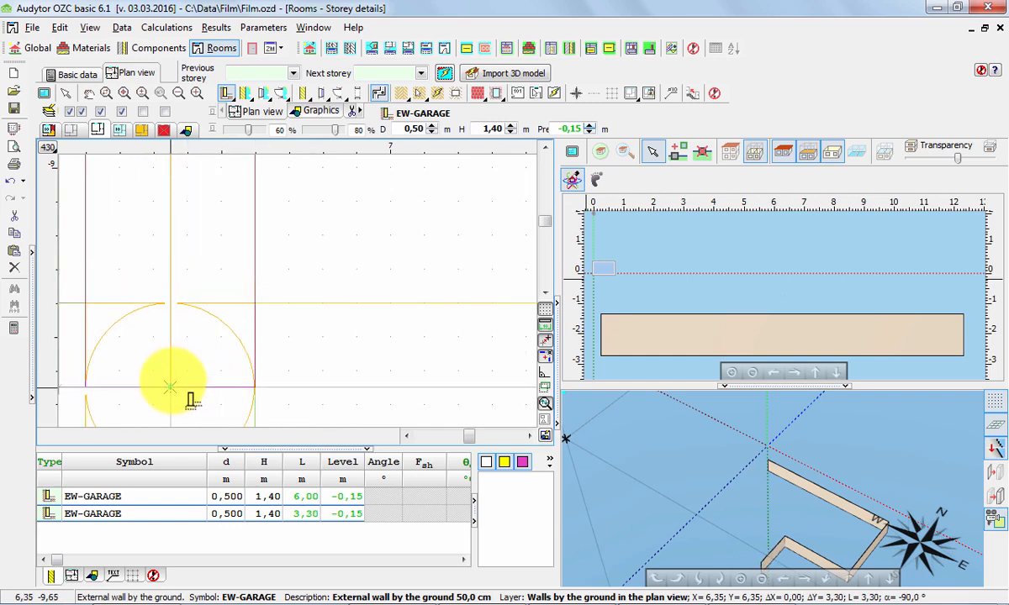
left_click(171, 383)
Close the EW-GARAGE outline with a 6.10 m wall below the stairwell and a 9.40 m wall up the left edge to the starting corner.
scroll(172, 383, "down", 5)
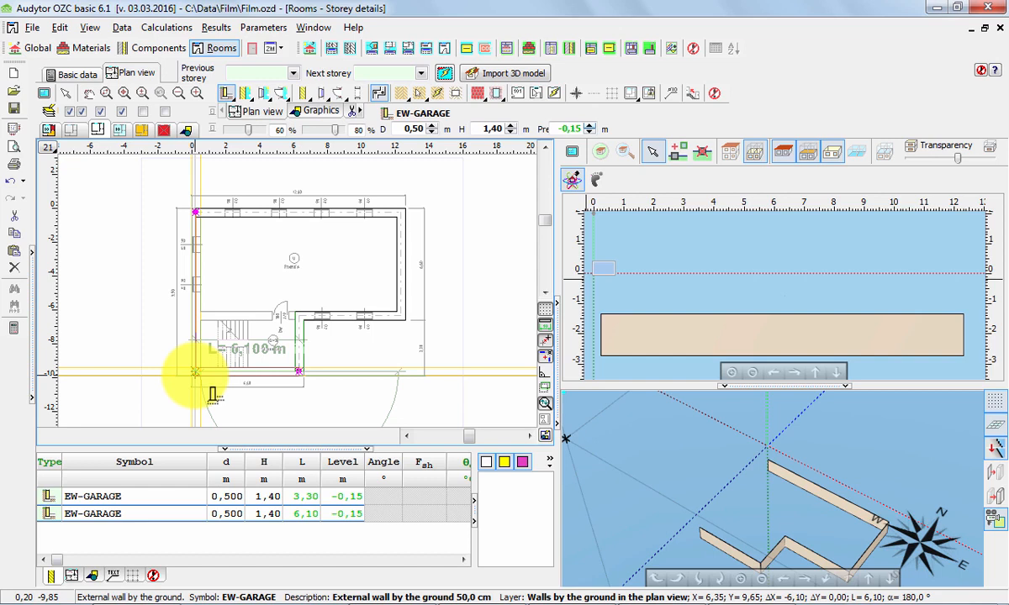
left_click(195, 372)
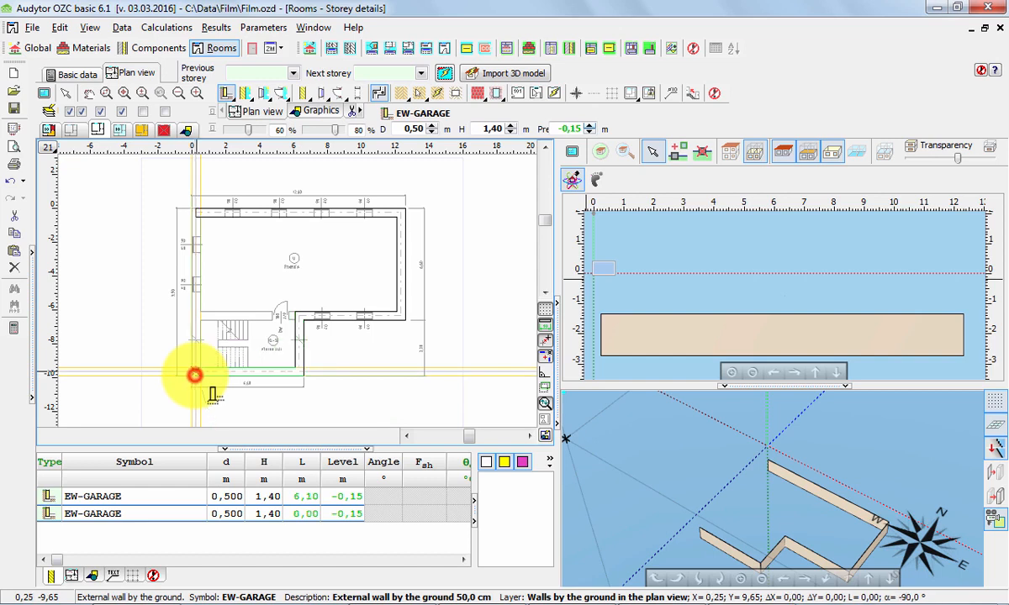
left_click(194, 211)
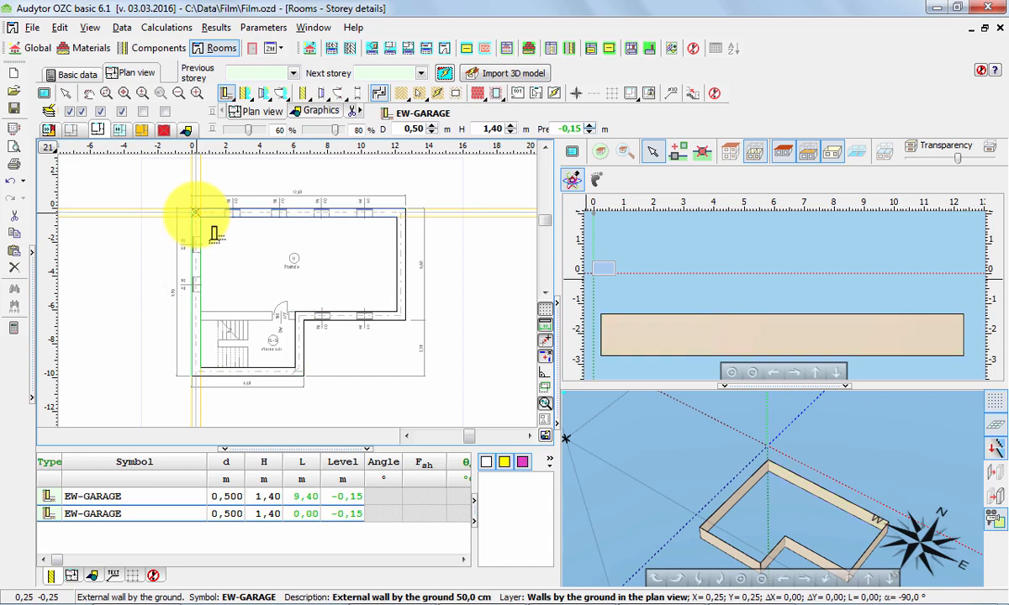
Draw an EW50-BASE external wall 12.10 m along the building's upper edge and 6.10 m down its right edge, starting at the upper-left corner.
key("Escape")
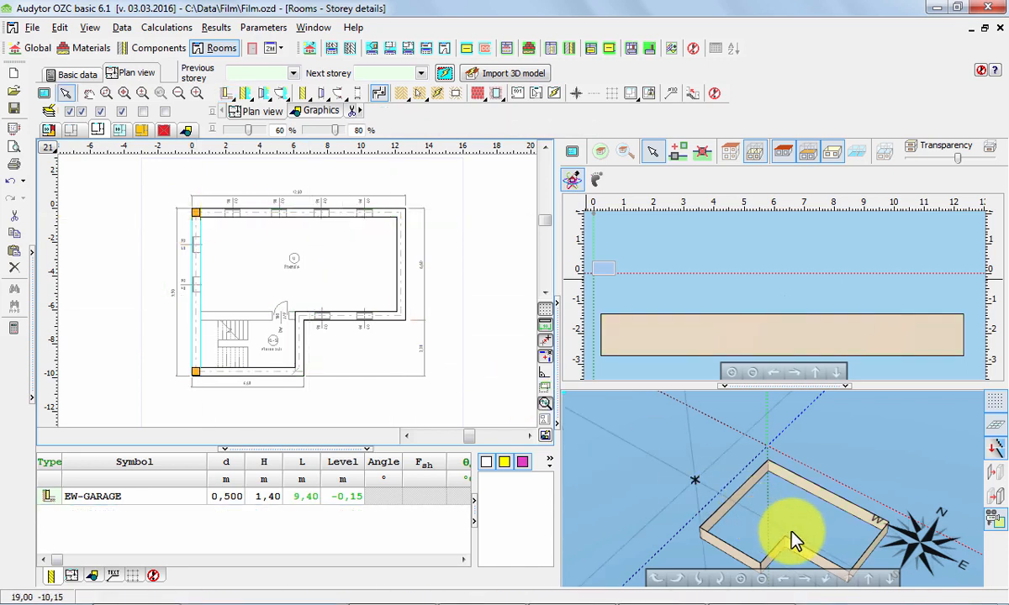
middle_click_drag(789, 530, 763, 494)
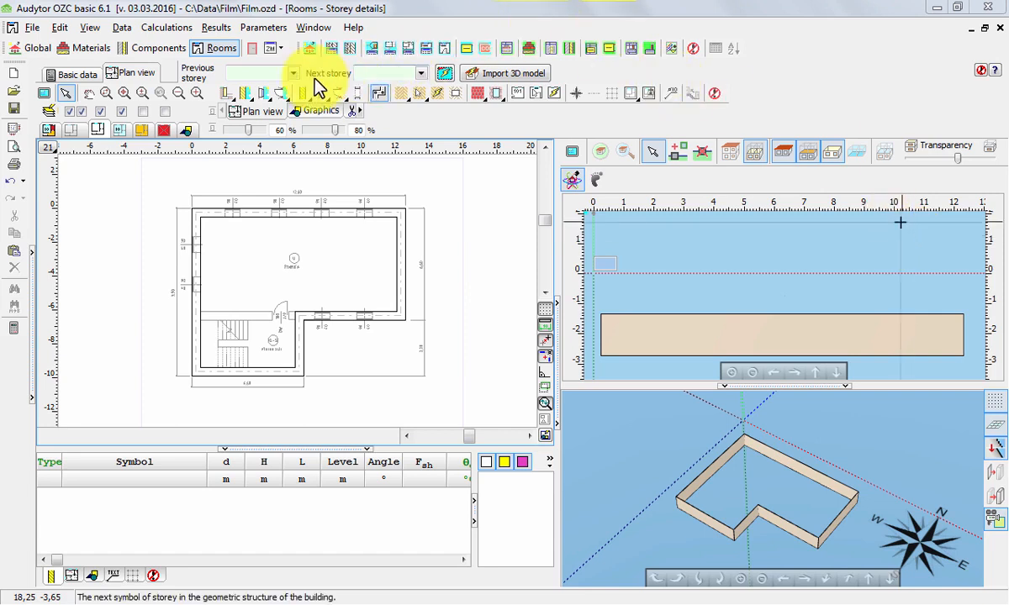
left_click(246, 92)
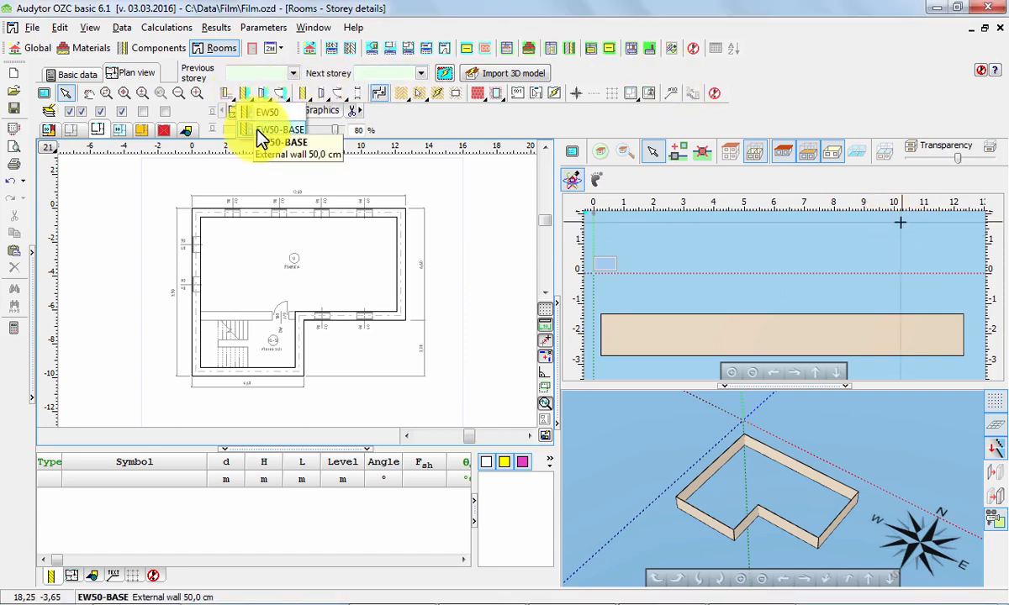
left_click(260, 131)
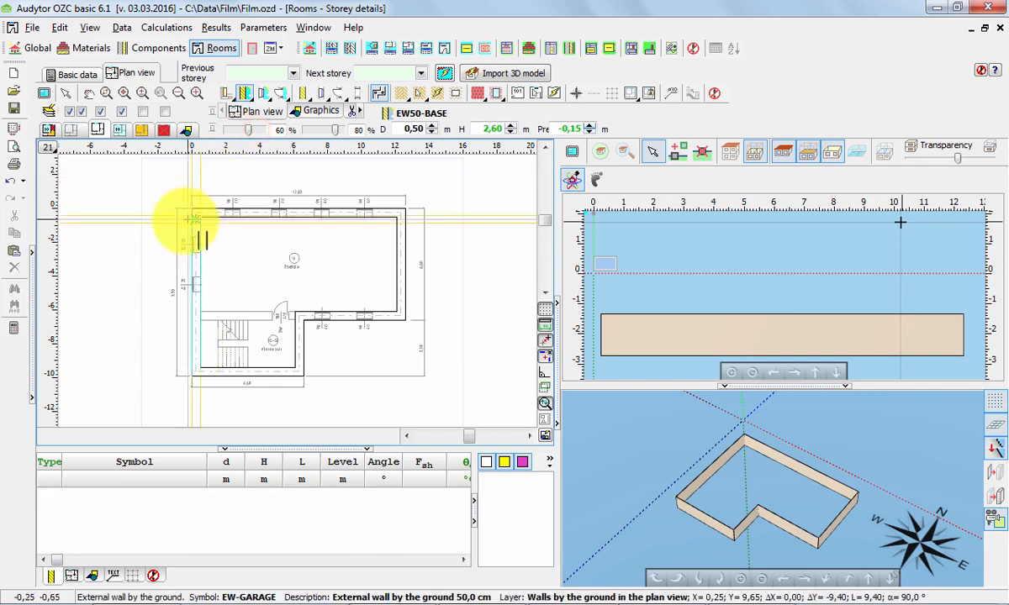
left_click(190, 213)
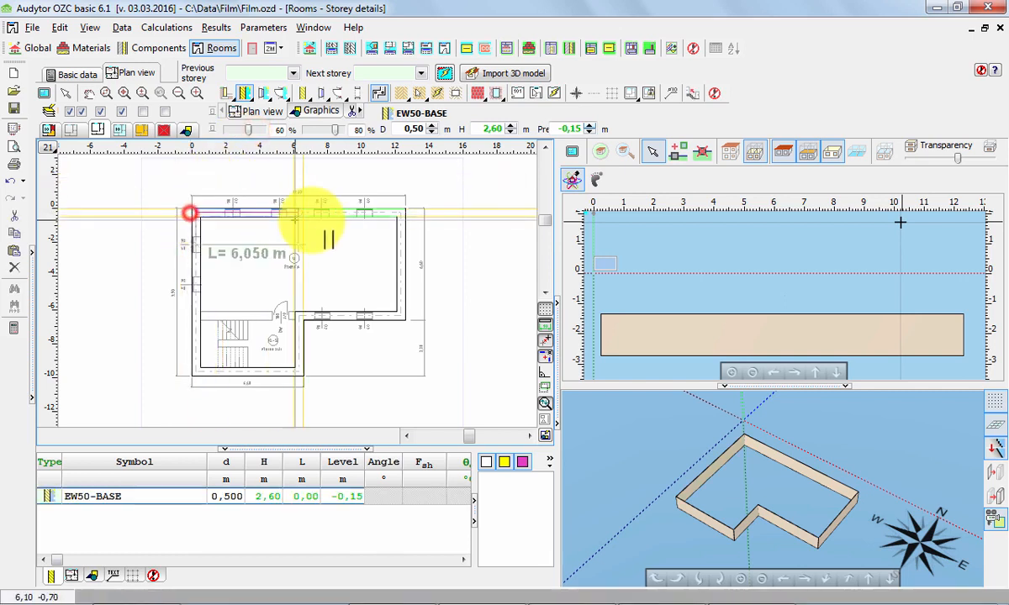
left_click(400, 215)
left_click(402, 316)
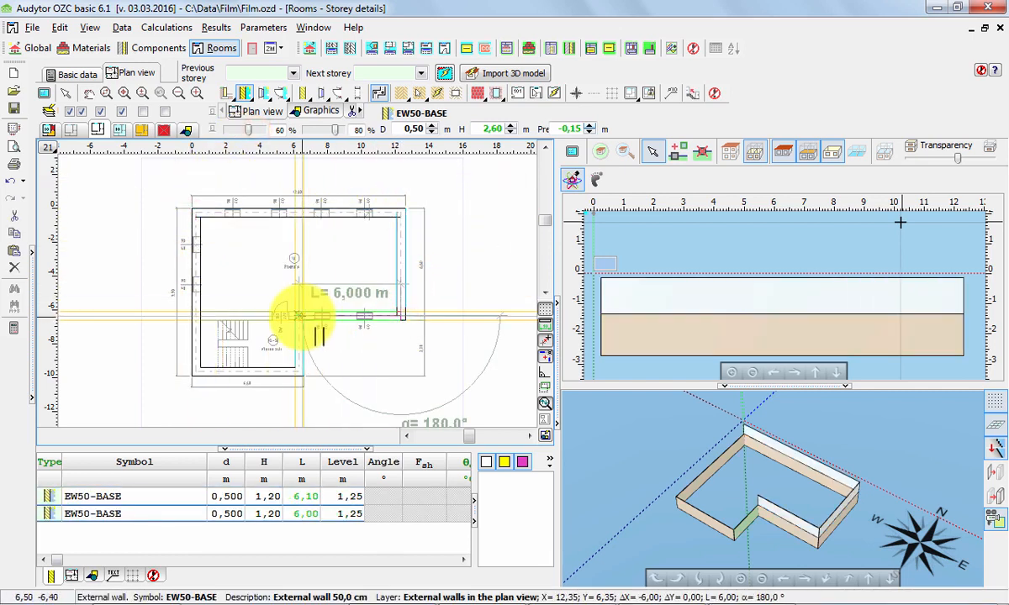
Close the EW50-BASE outline with walls 6.00 m left, 3.30 m down, 6.10 m left and 9.40 m up to the starting corner.
left_click(298, 316)
left_click(299, 371)
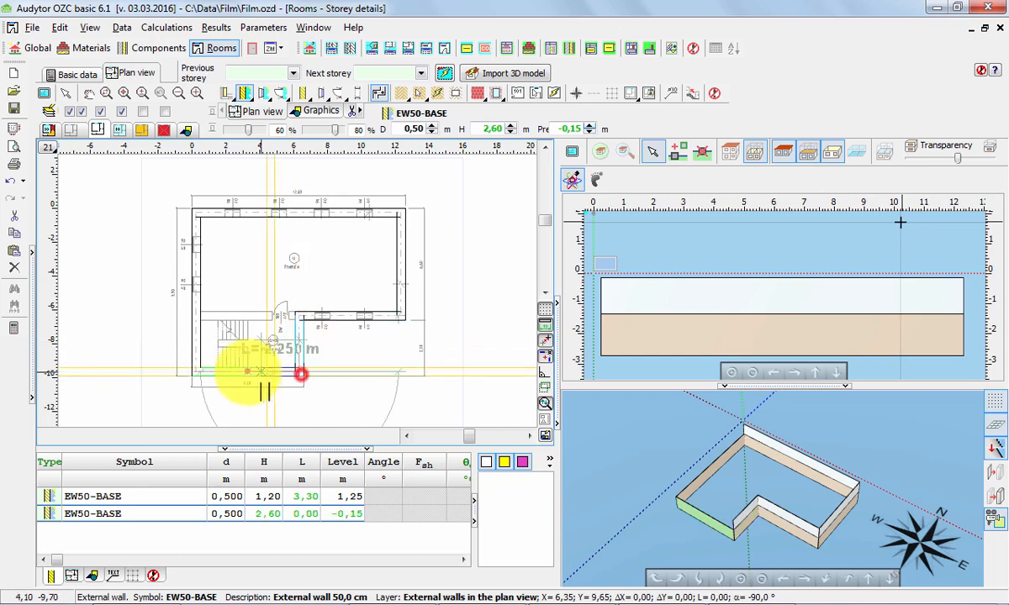
left_click(197, 370)
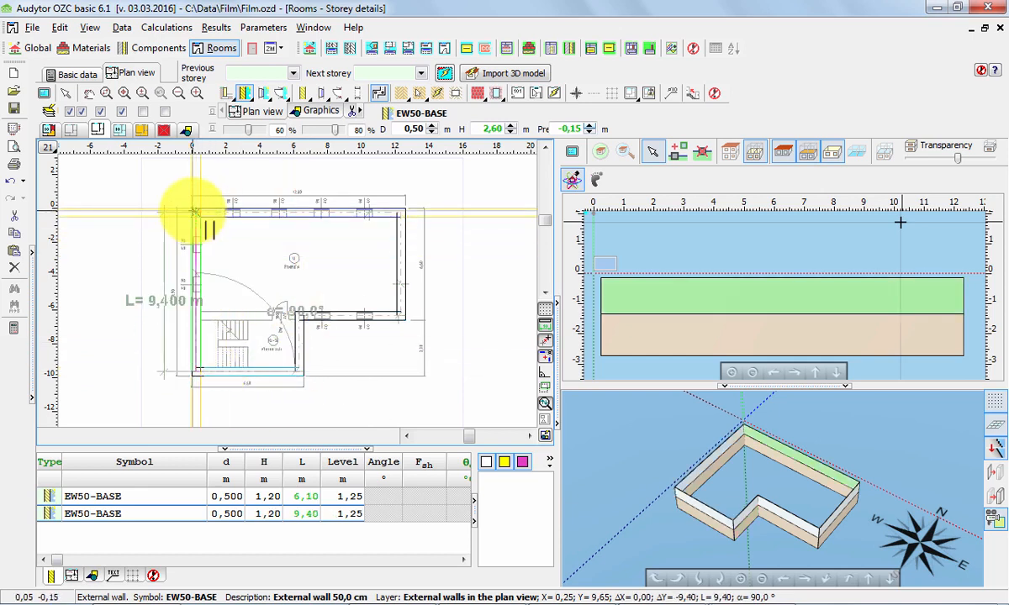
left_click(193, 213)
right_click(196, 212)
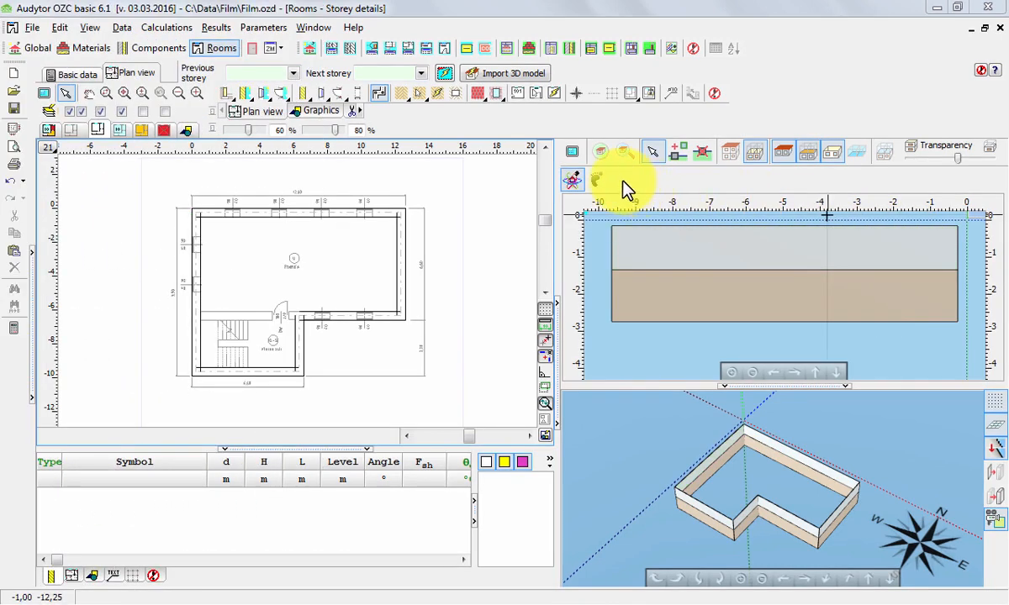
Draw a 6.10 m IW50 internal wall from the stairwell's upper-right corner to the left external wall, separating the stairwell from the large room.
left_click(306, 93)
left_click(316, 144)
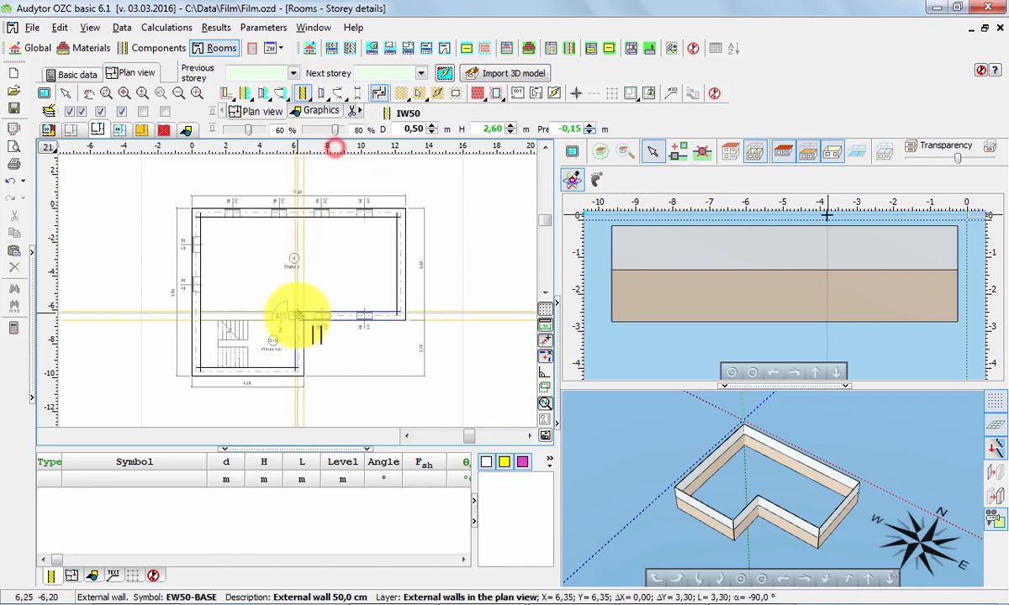
left_click(299, 316)
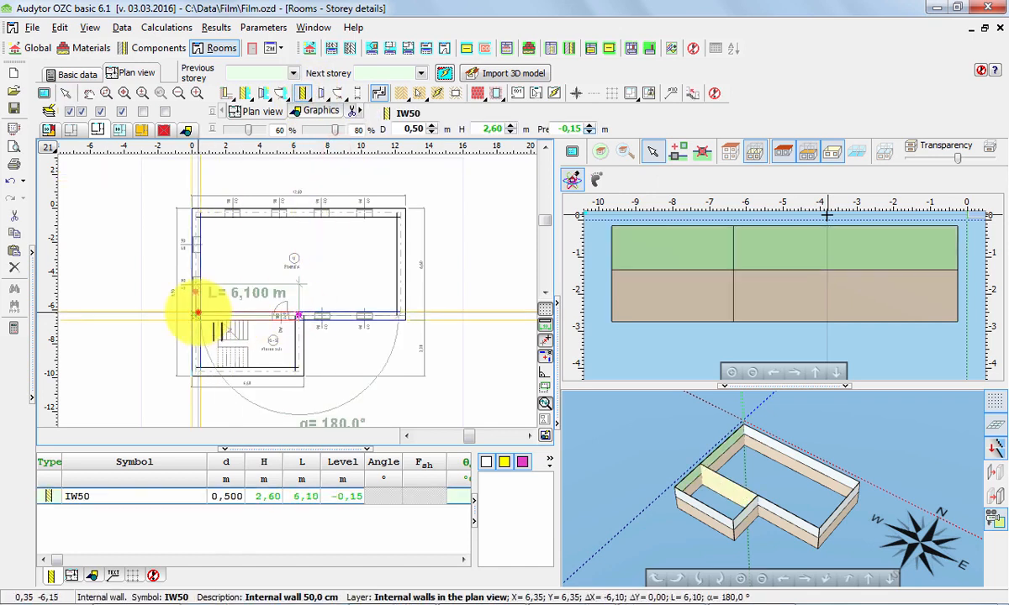
left_click(196, 313)
right_click(162, 296)
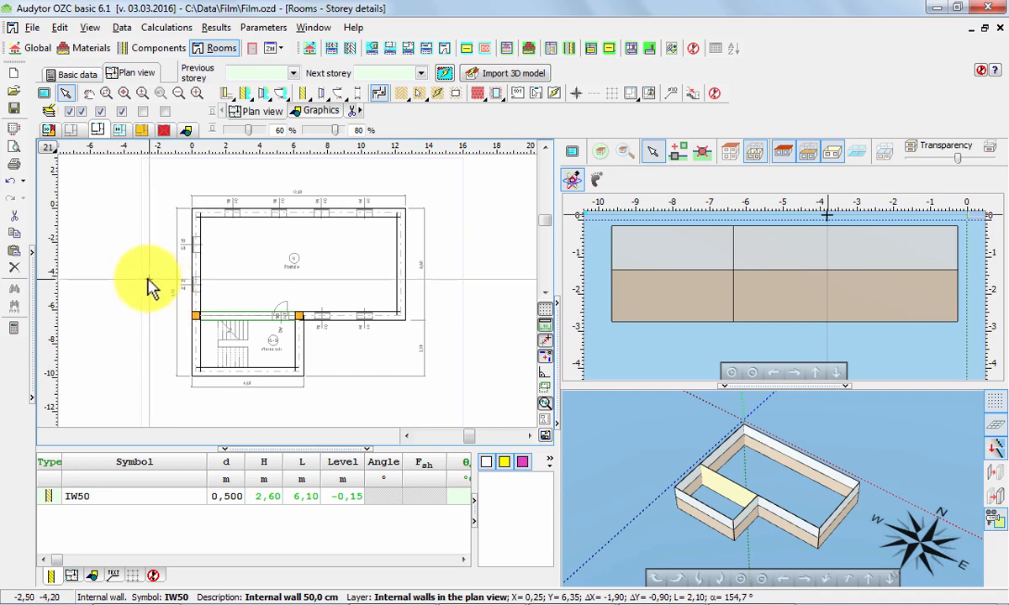
right_click(143, 280)
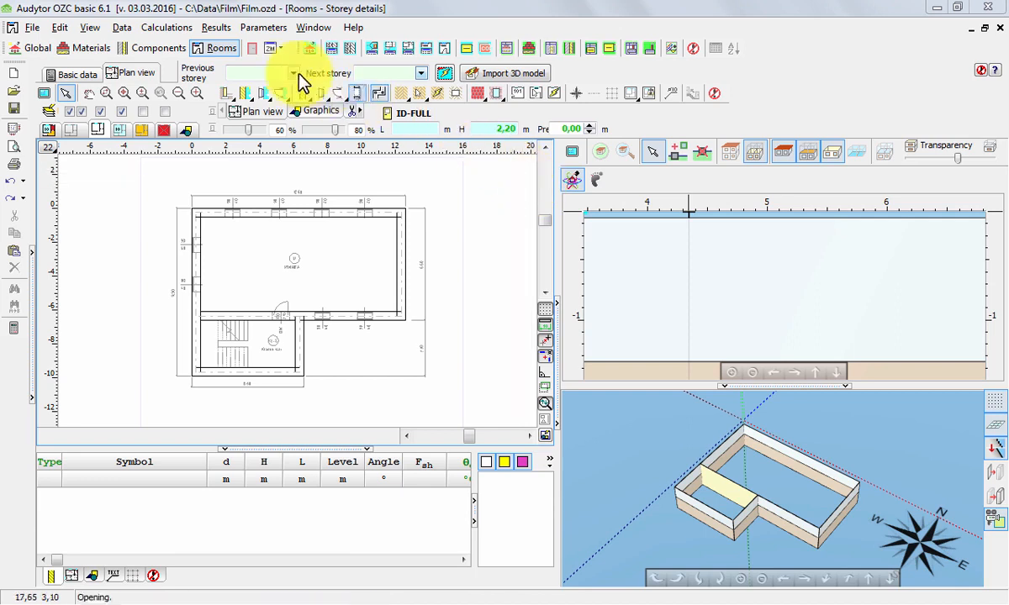
Place two EW-90X40 external windows in the left external wall at the window positions of the underlying plan.
left_click(263, 93)
left_click(261, 94)
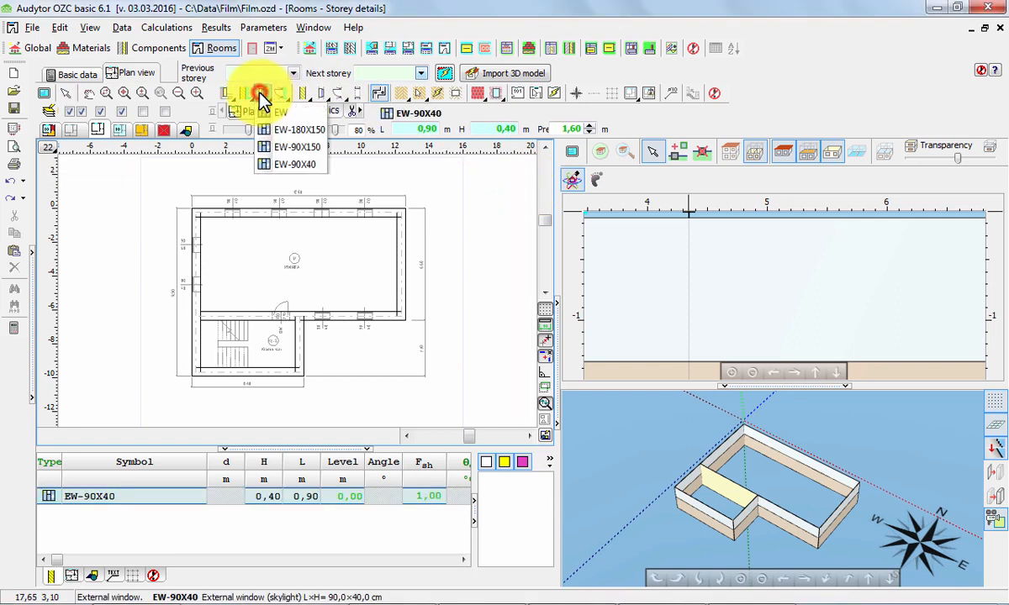
left_click(290, 165)
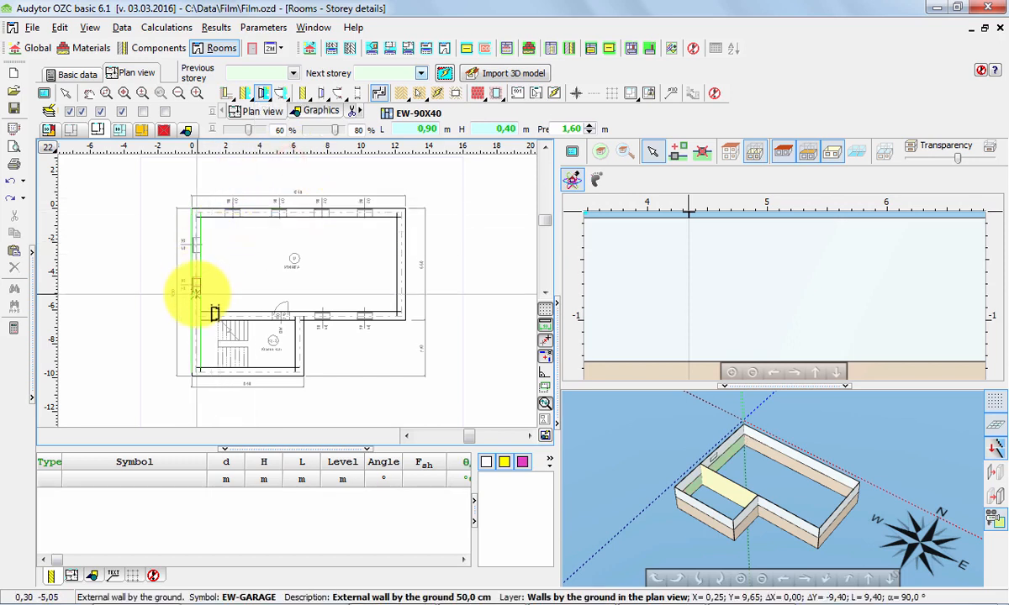
left_click(195, 287)
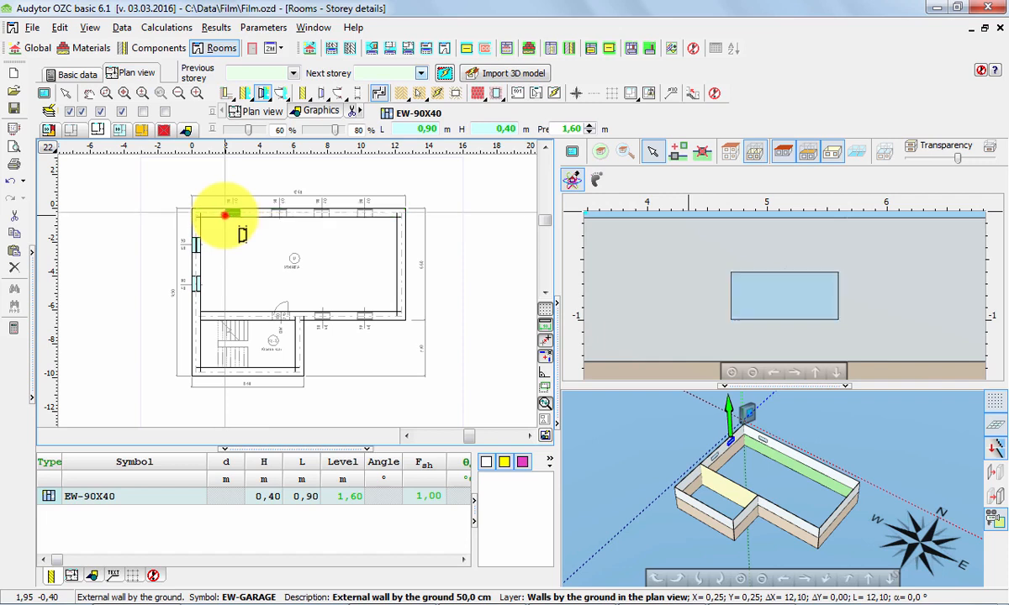
Place four EW-90X40 windows in the upper external wall and two in the large room's lower external wall, matching the underlying plan.
left_click(227, 213)
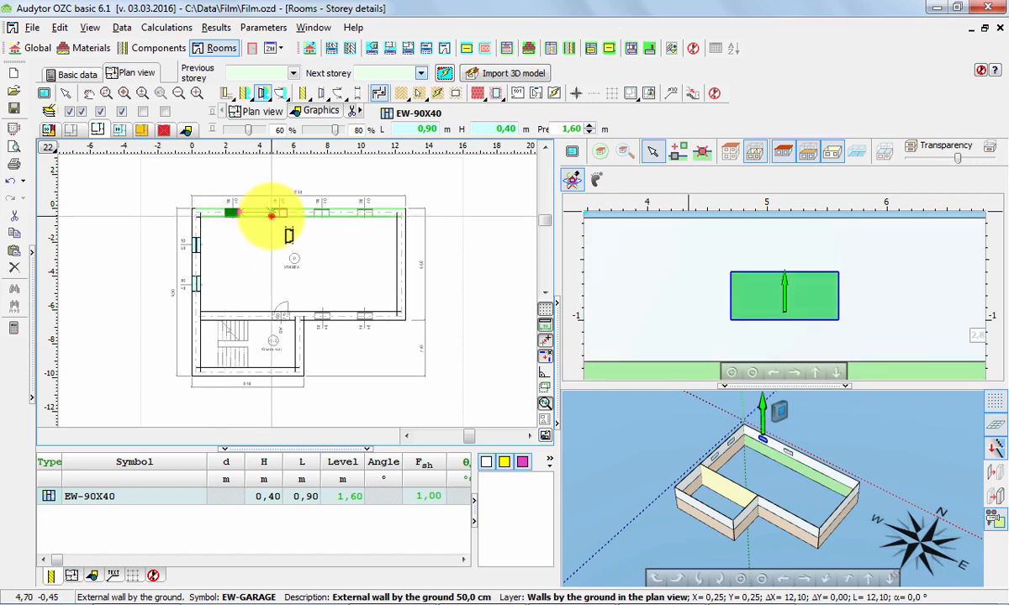
left_click(330, 235)
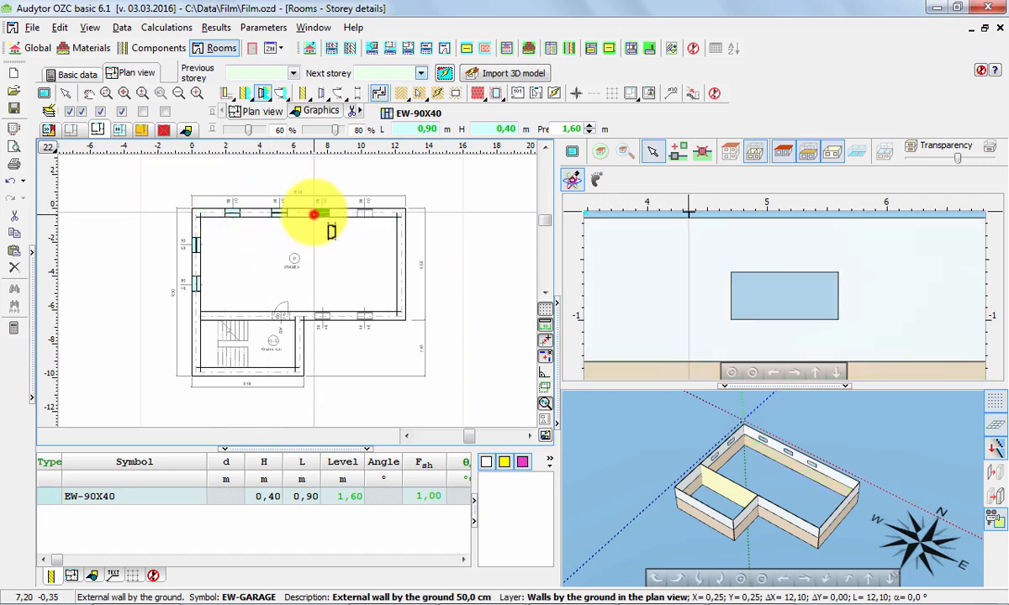
left_click(357, 213)
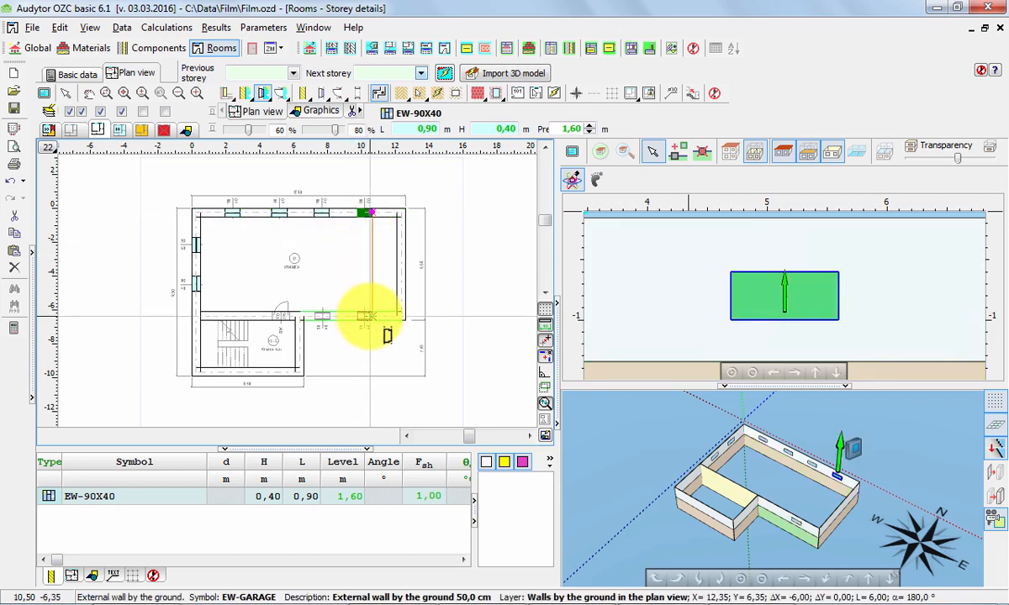
left_click(367, 316)
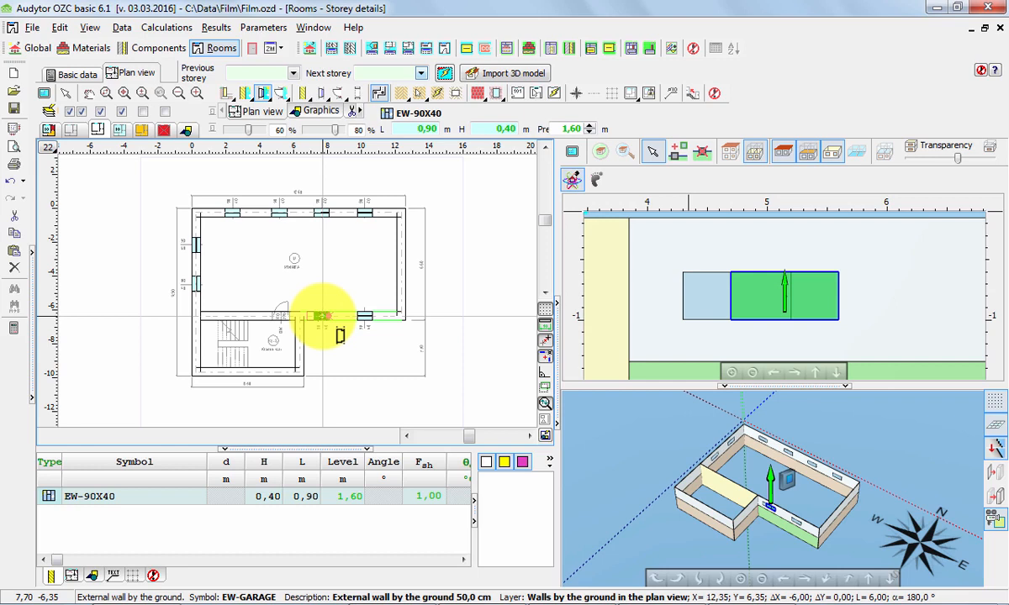
Place an ID-FULL internal door in the IW50 wall at the door opening between the large room and the stairwell.
left_click(339, 94)
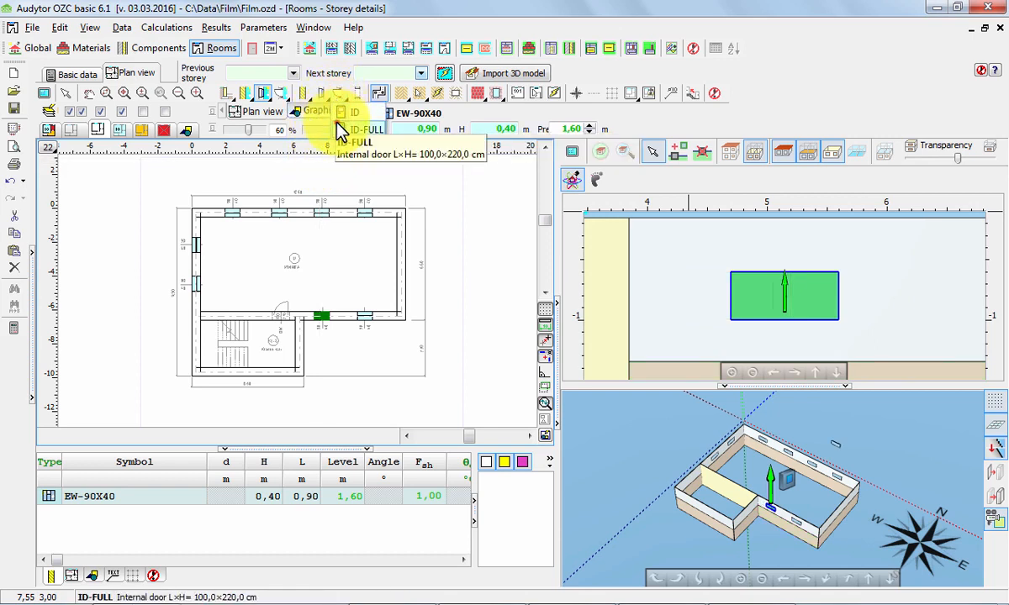
left_click(340, 129)
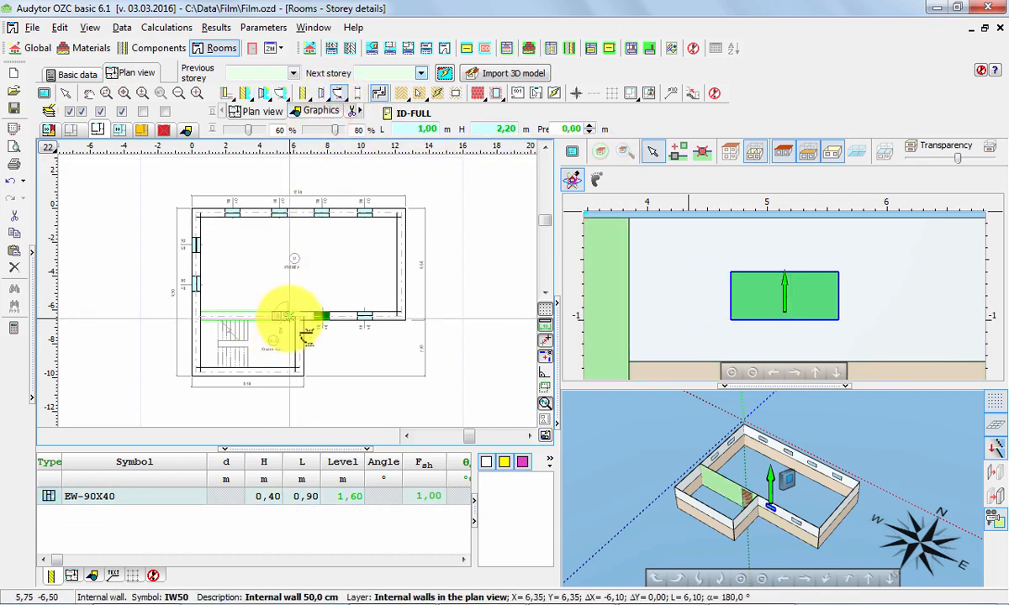
left_click(286, 317)
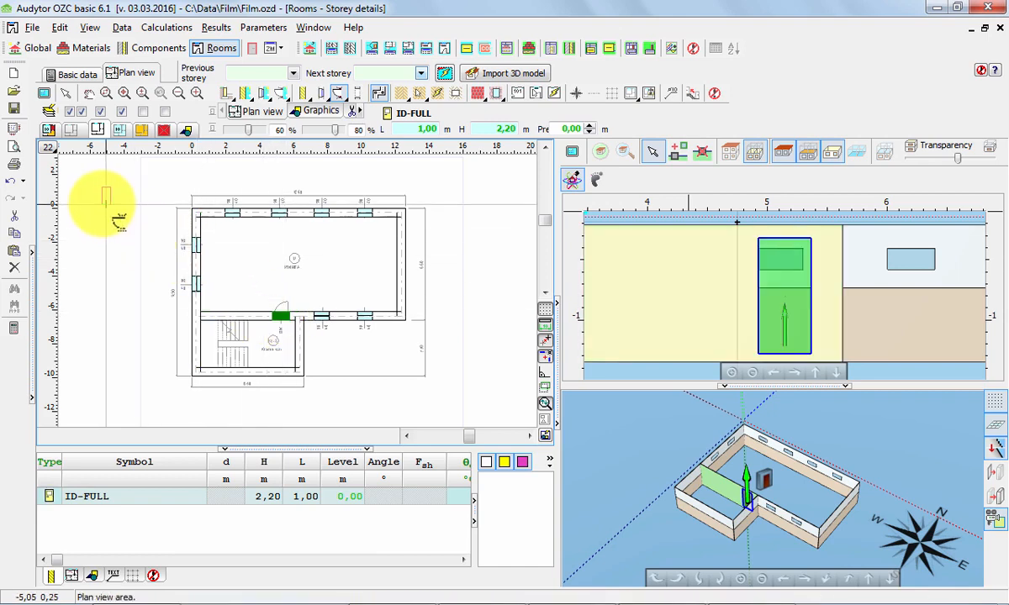
right_click(100, 203)
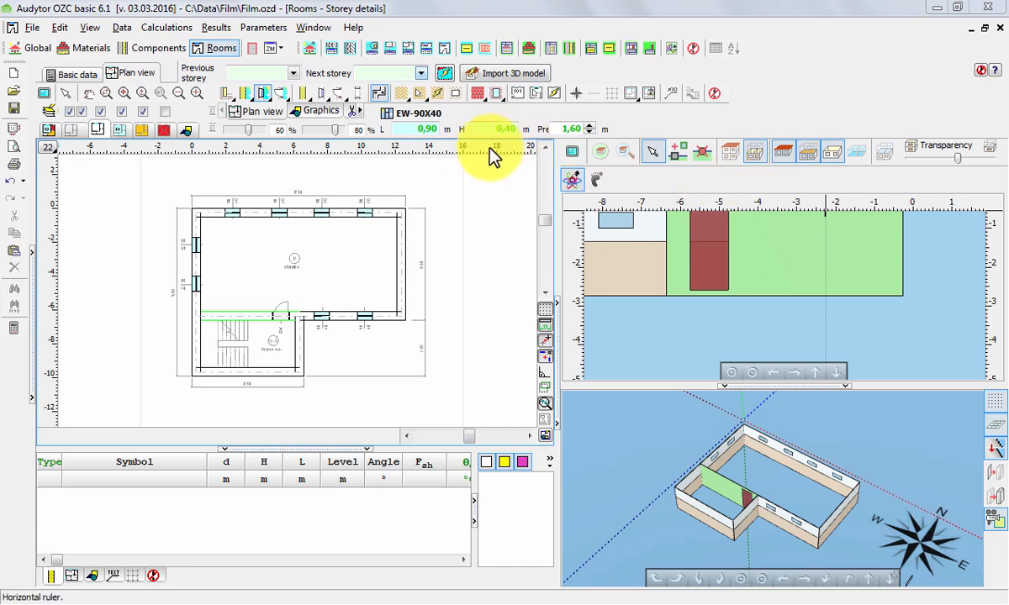
Outline an FG-BASE floor on the ground manually through four corners of the large room and delete it.
left_click(403, 94)
left_click(406, 130)
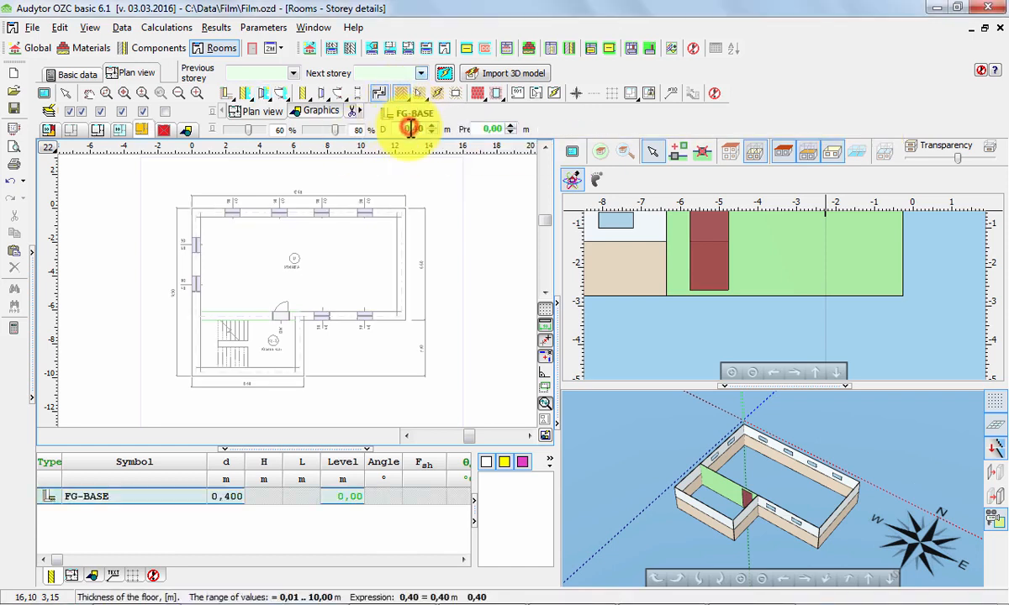
left_click(197, 213)
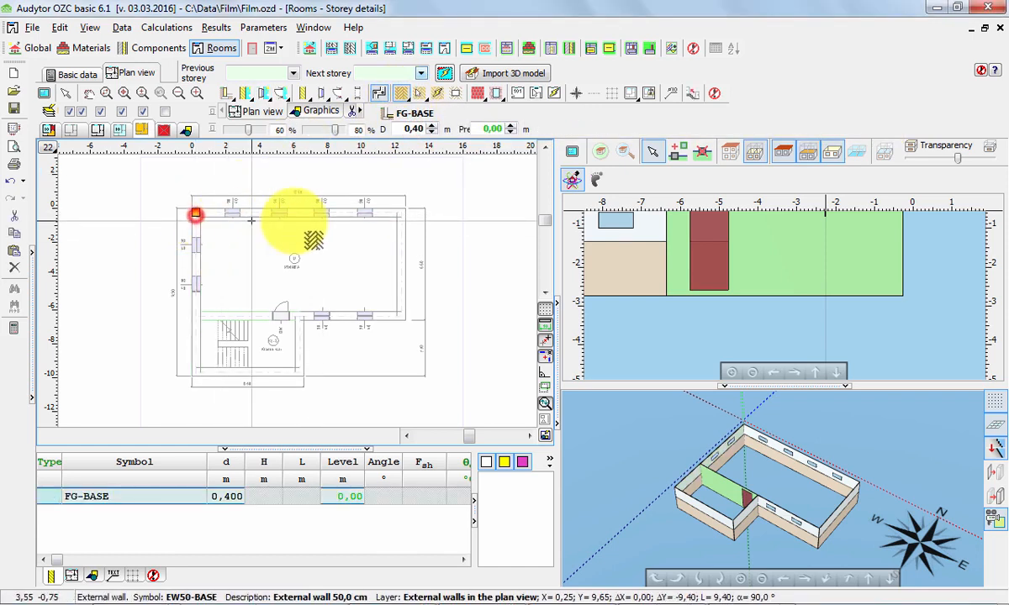
left_click(400, 212)
left_click(396, 316)
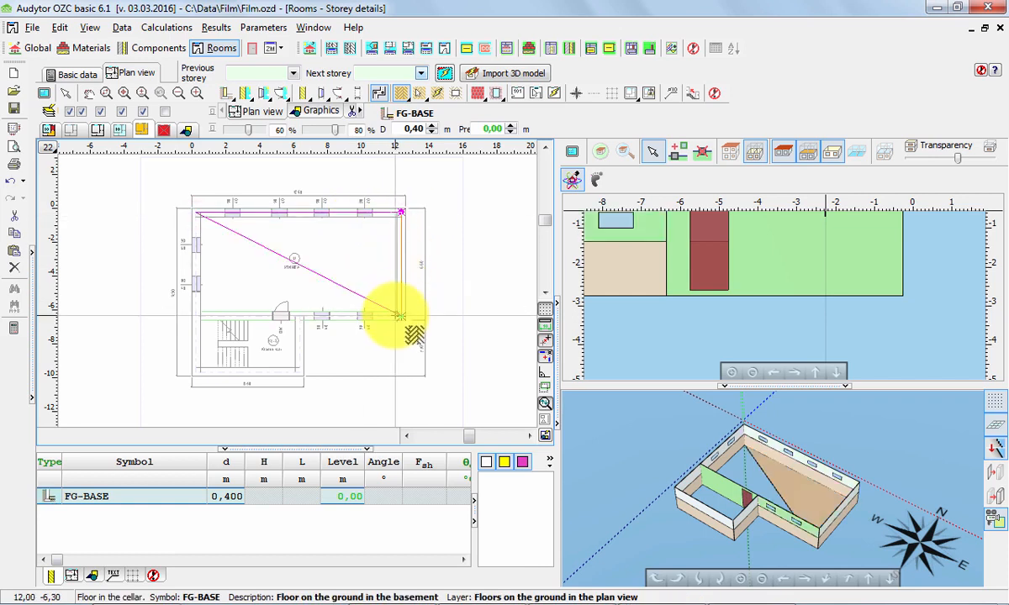
left_click(300, 316)
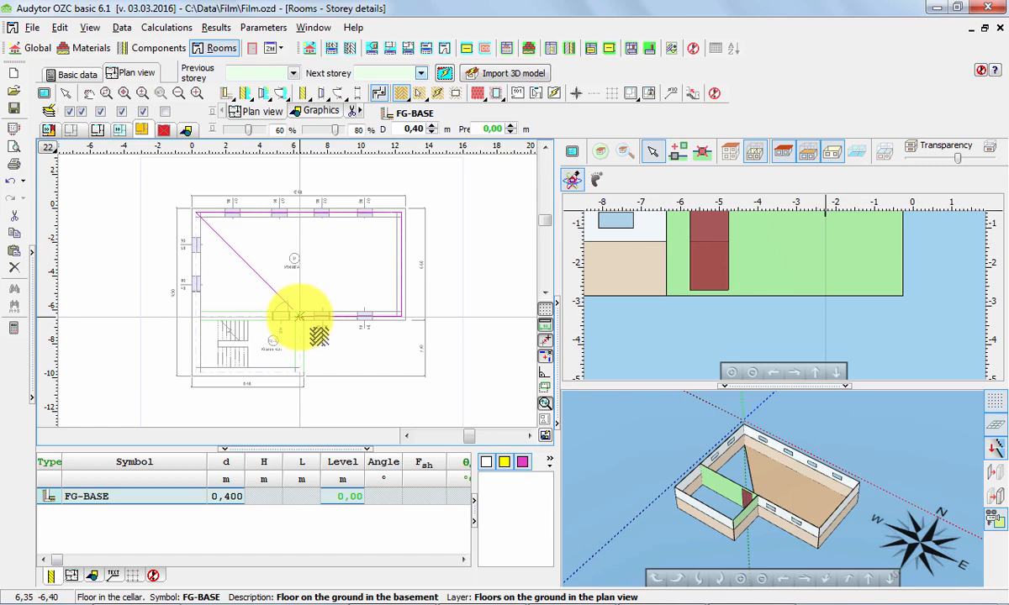
double_click(300, 315)
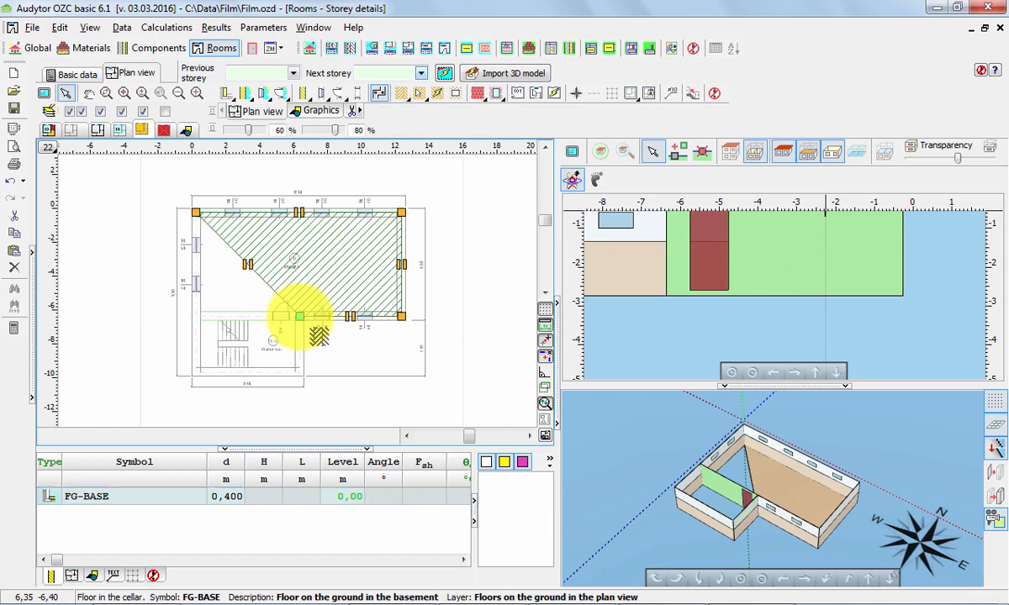
key("Delete")
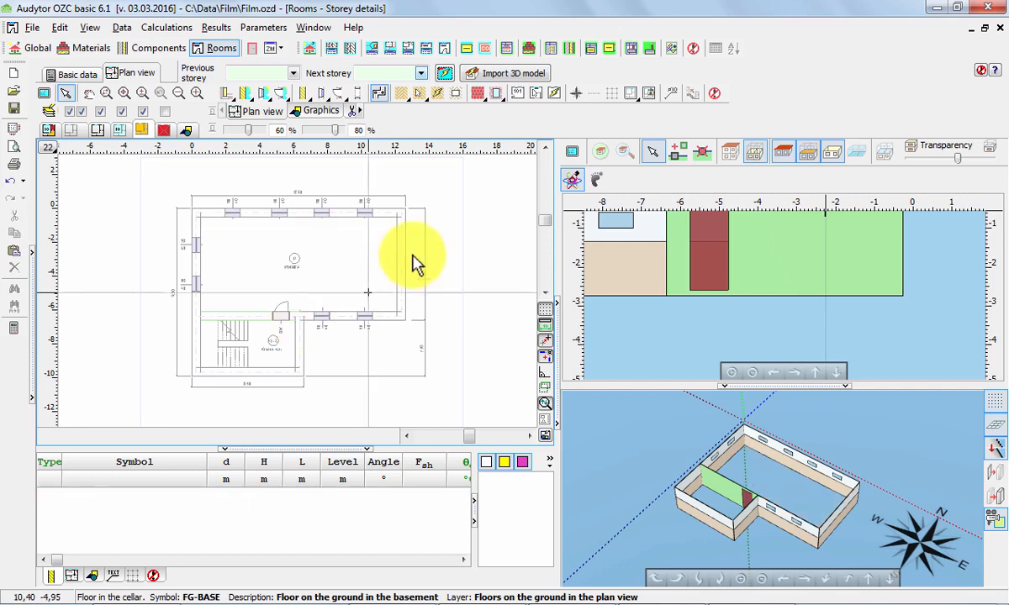
Insert FG-BASE floors automatically within the walls of the large room and the stairwell, and delete all the inserted floors.
left_click(421, 94)
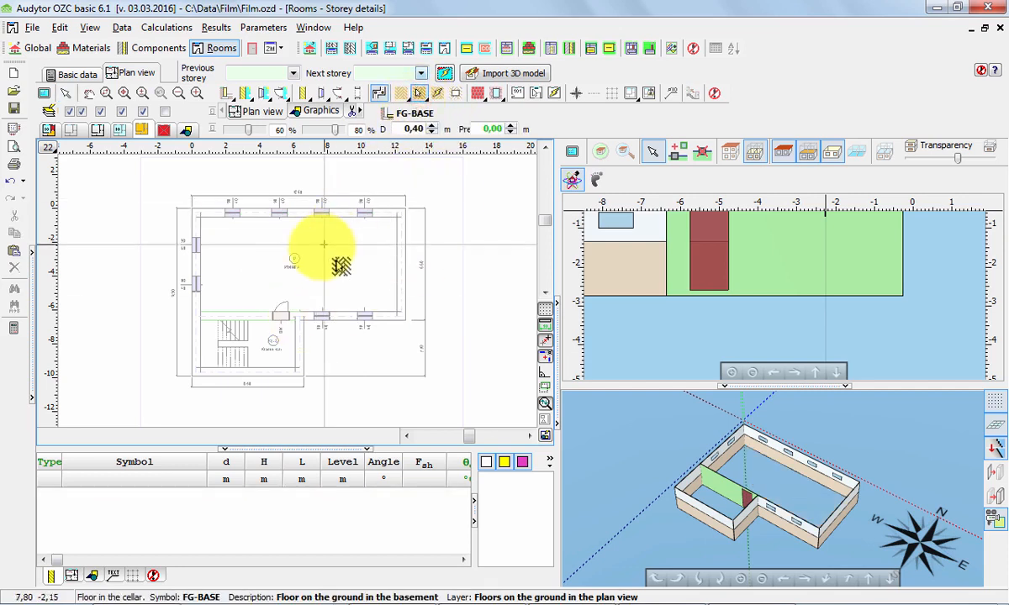
left_click(257, 260)
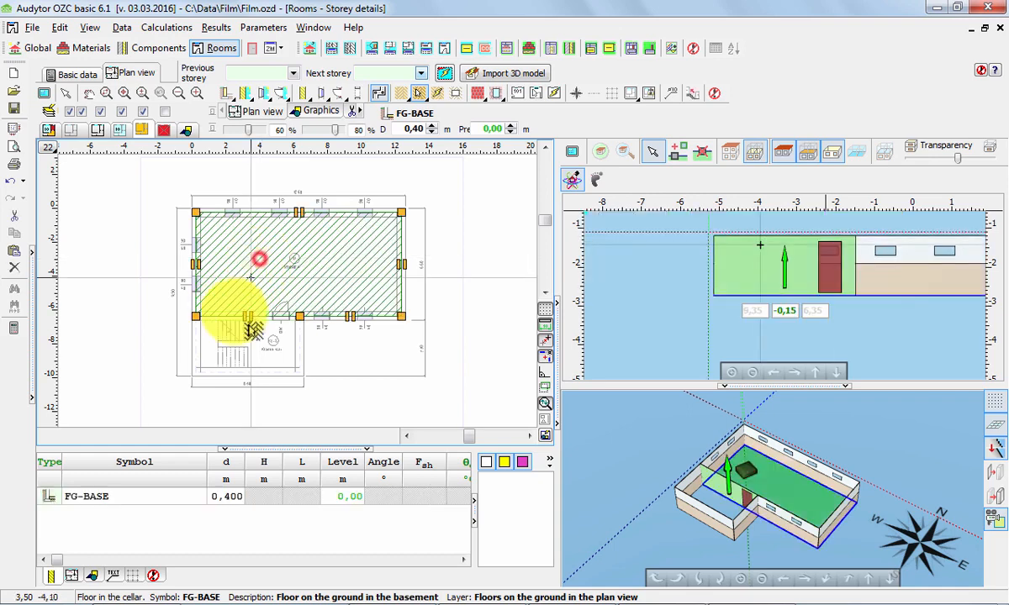
left_click(234, 335)
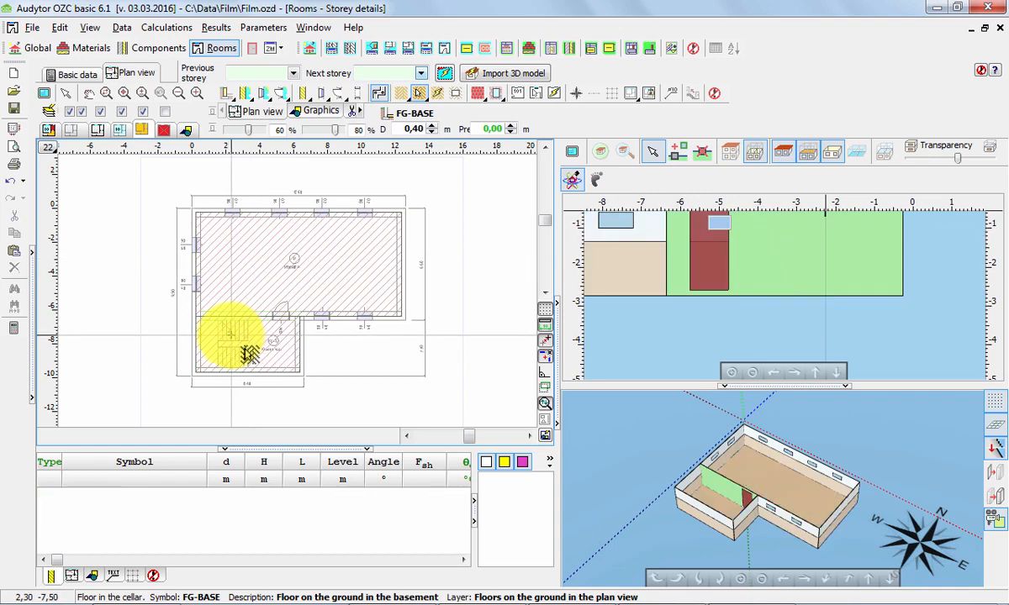
key("Escape")
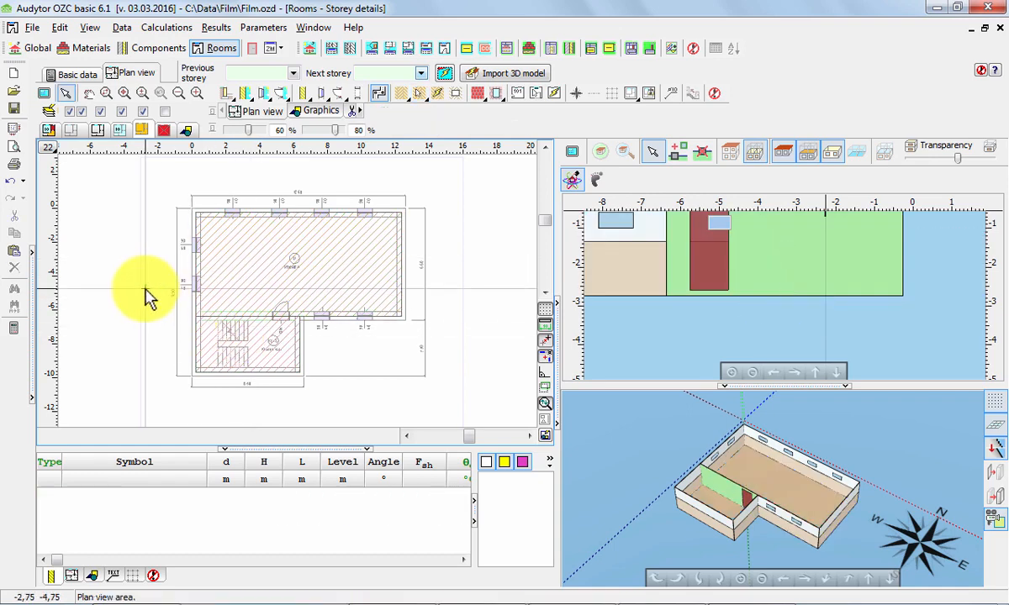
key("ctrl+a")
key("Delete")
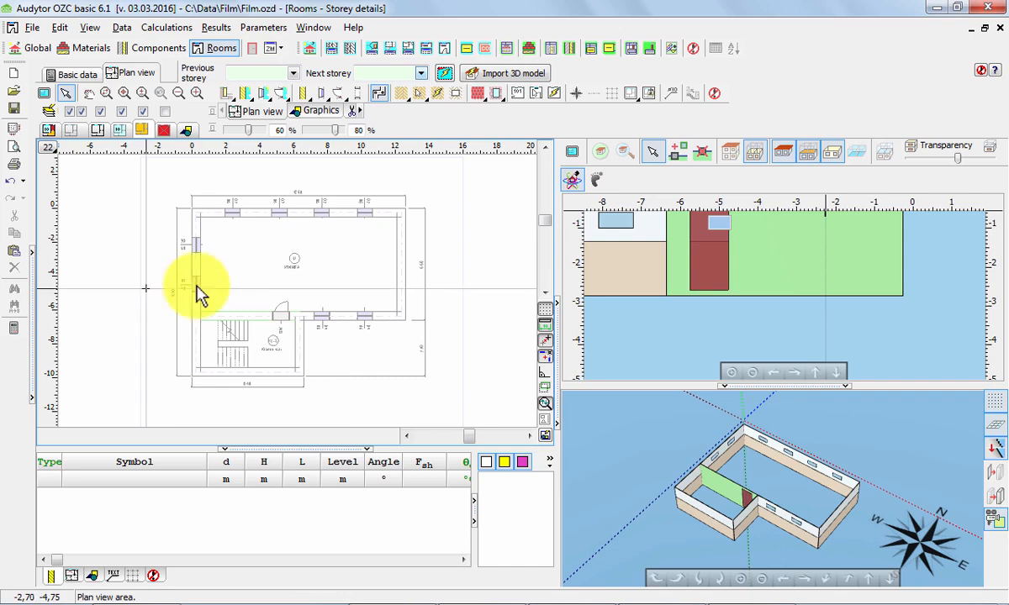
Create FG-BASE floors with a D value of 0.40 m automatically within the walls of the large room and the stairwell.
left_click(438, 92)
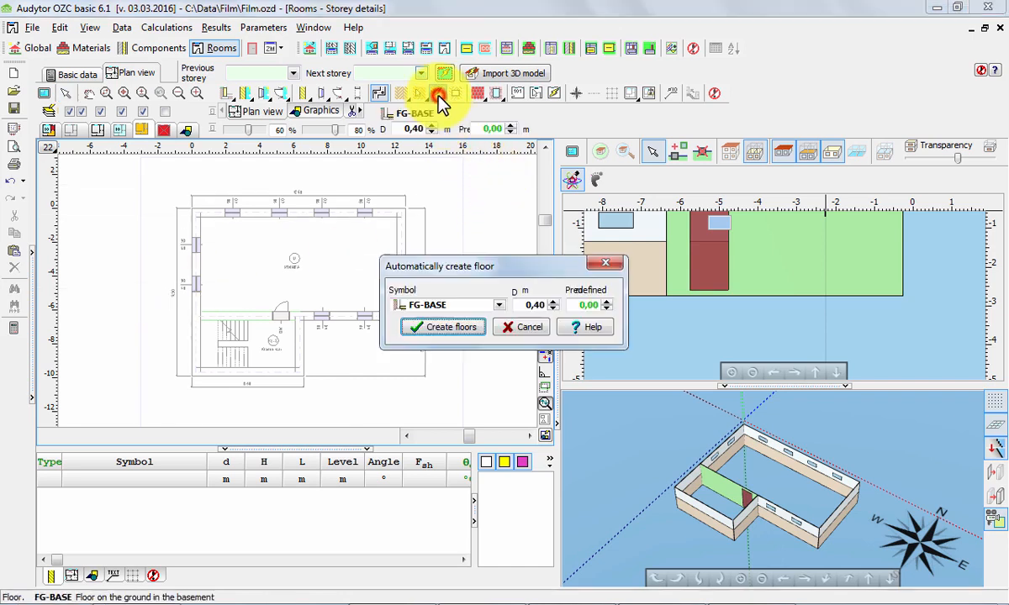
left_click(459, 328)
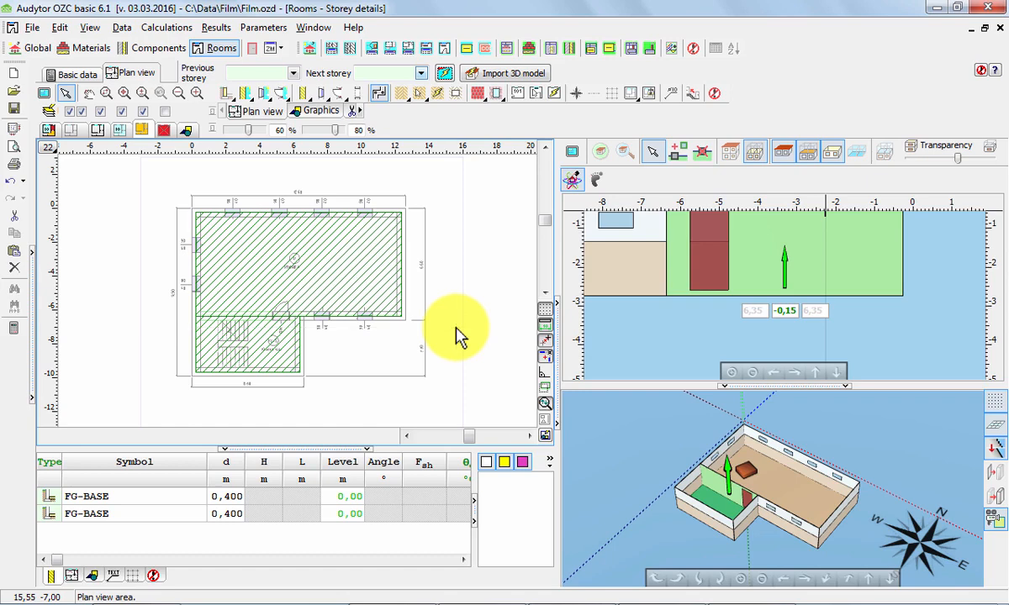
left_click(458, 335)
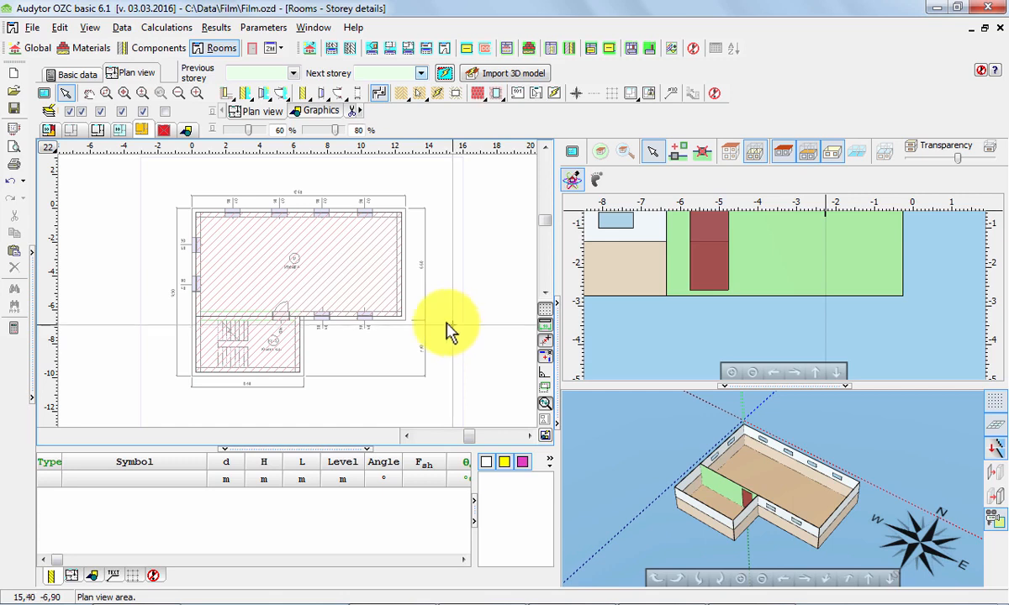
Create numbered room zones automatically for both basement rooms, starting at symbol 1, with height 2.60 m and level -0.15 m.
left_click(398, 299)
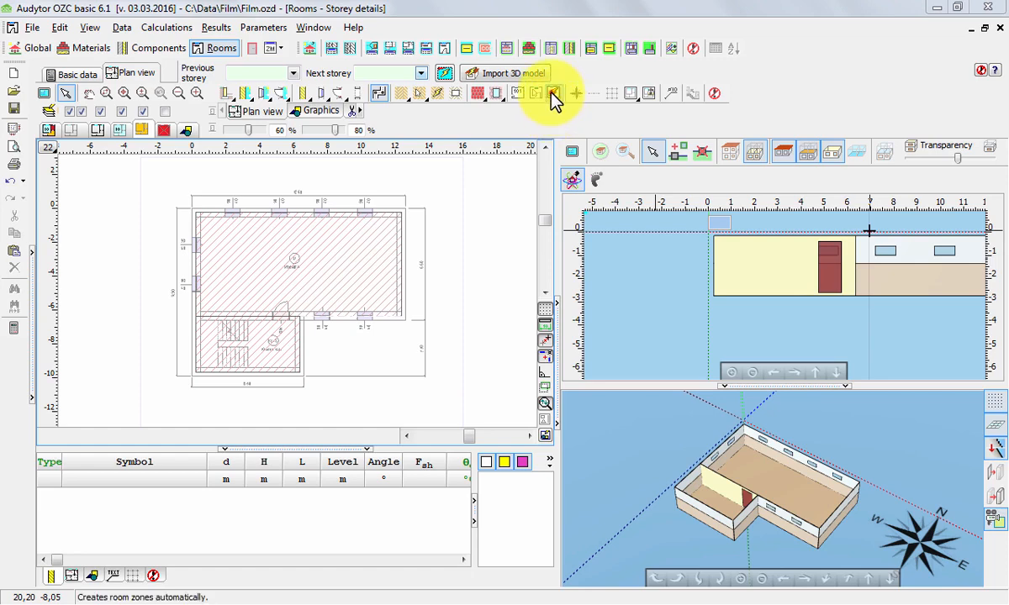
left_click(552, 93)
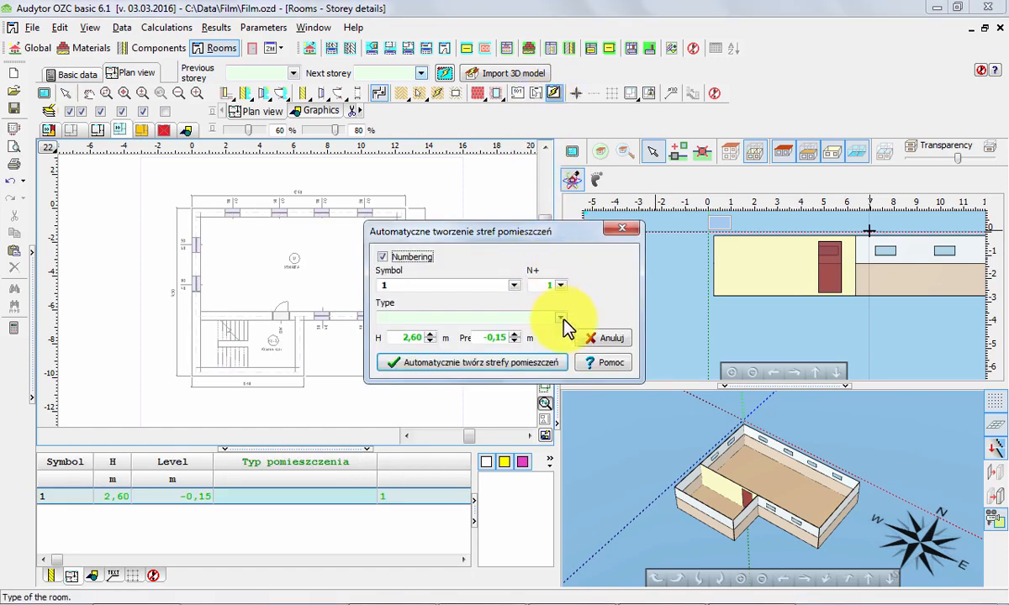
left_click(538, 368)
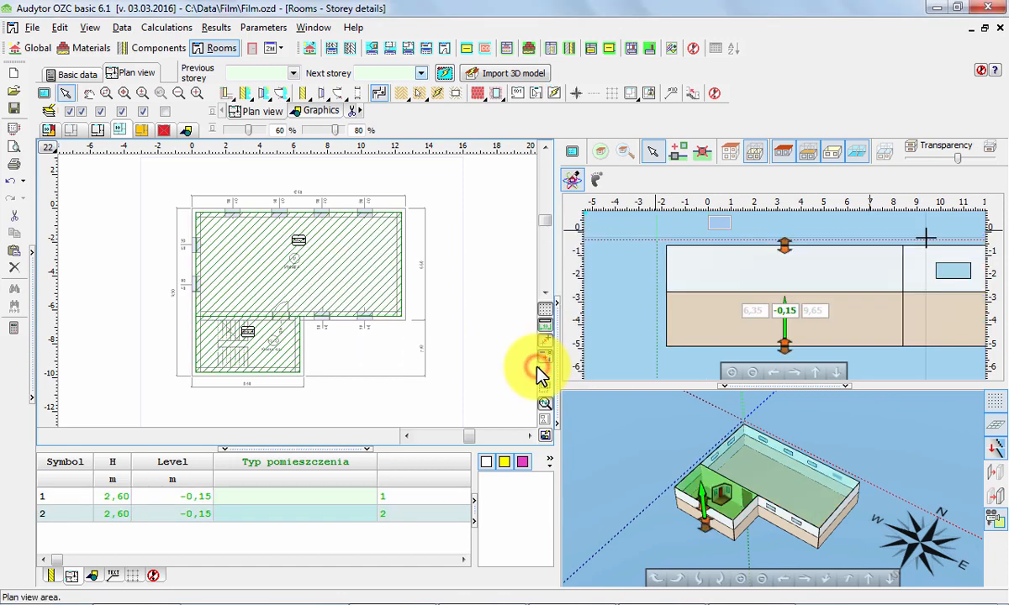
Give the large room's zone the symbol 01 and the room type Basement.
left_click(401, 248)
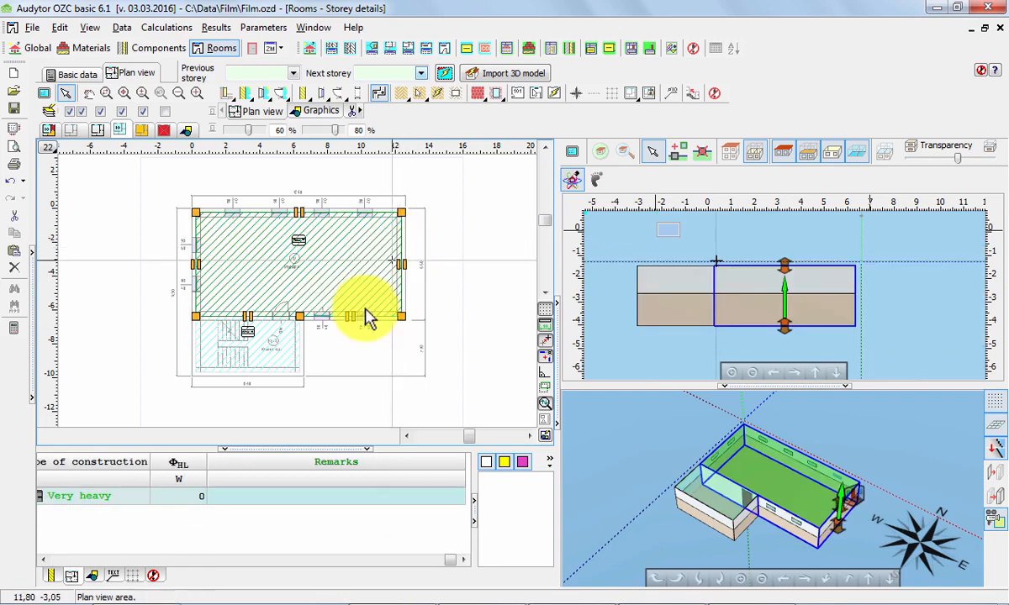
left_click(65, 560)
left_click(65, 560)
left_click_drag(262, 560, 21, 559)
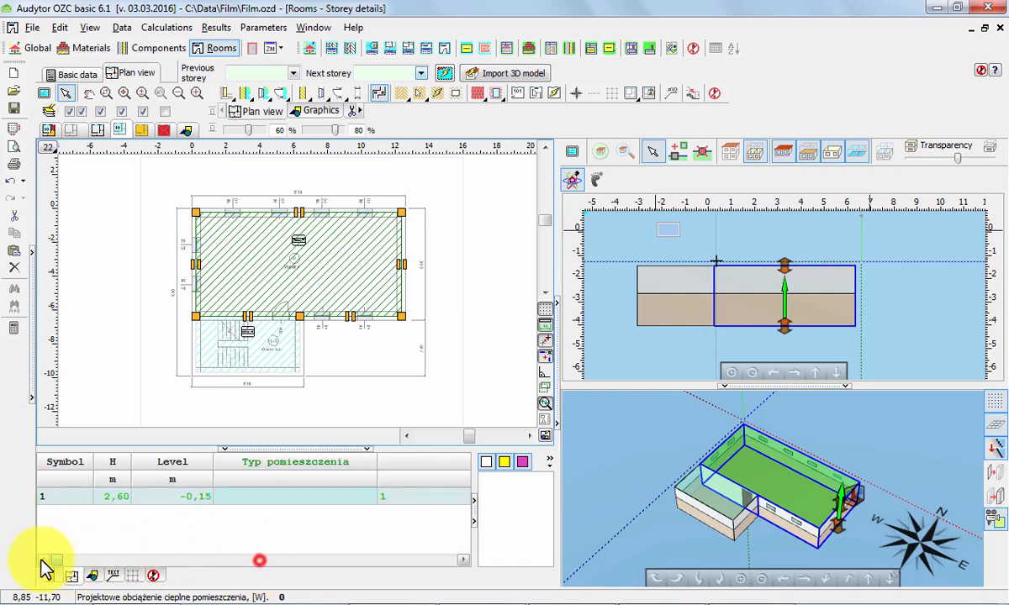
left_click(67, 498)
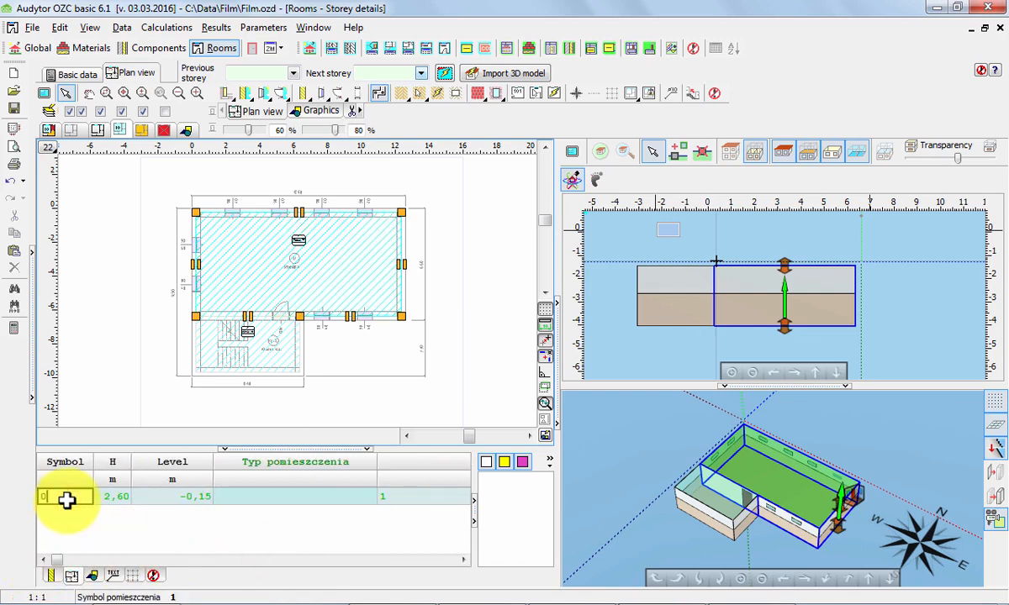
type("01")
key("Tab")
key("Tab")
key("Tab")
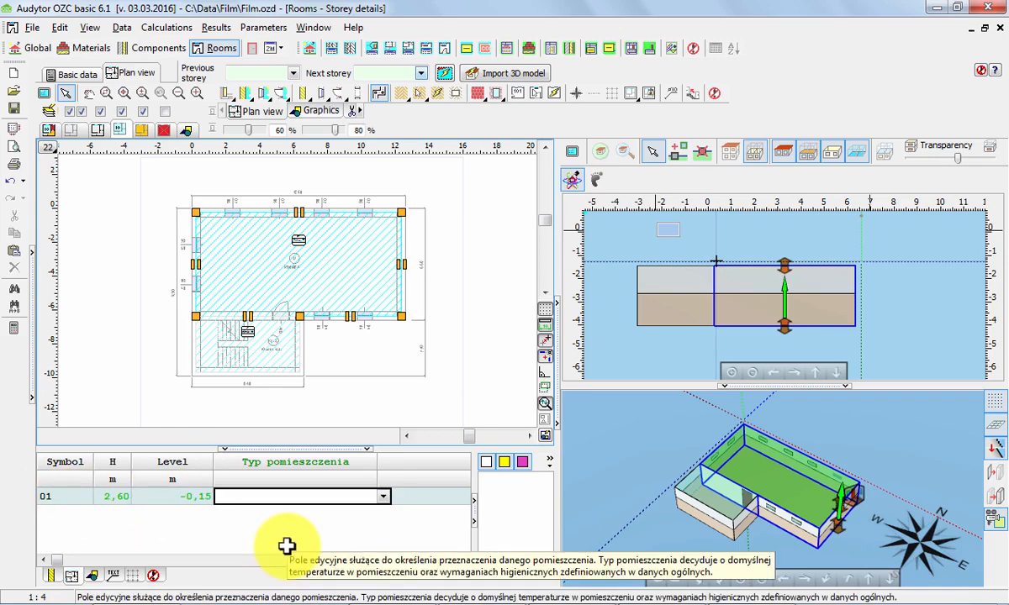
left_click(381, 497)
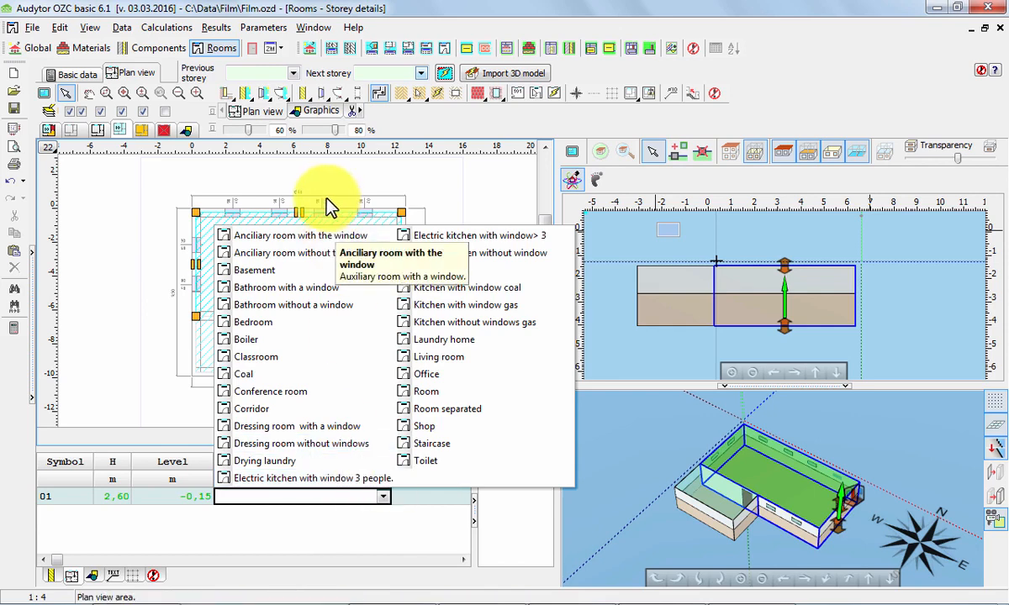
left_click(296, 270)
left_click(411, 501)
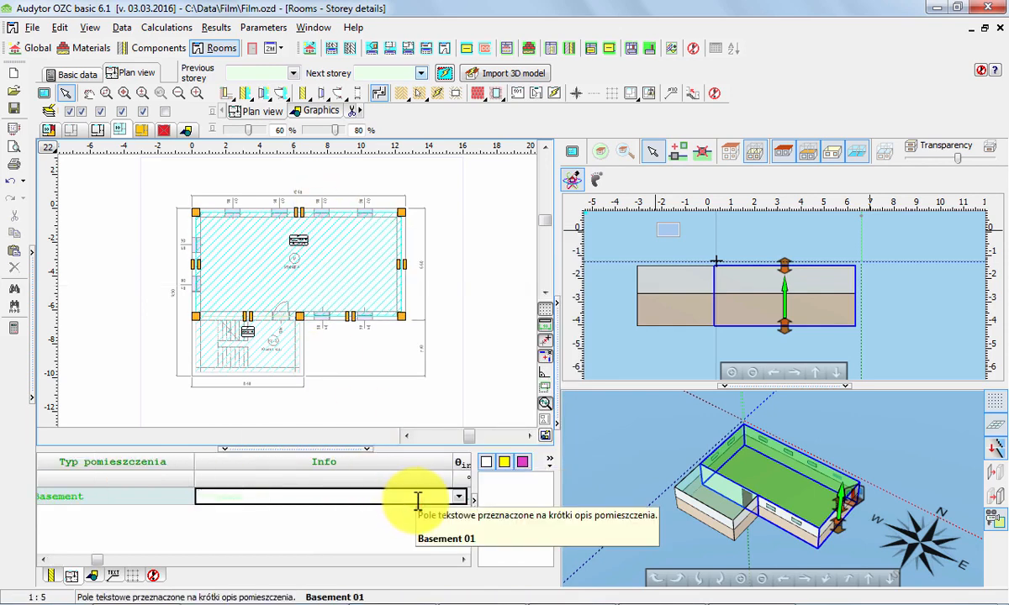
Set the type of heating of room 01 to No heating.
key("Tab")
key("Tab")
key("Tab")
key("Tab")
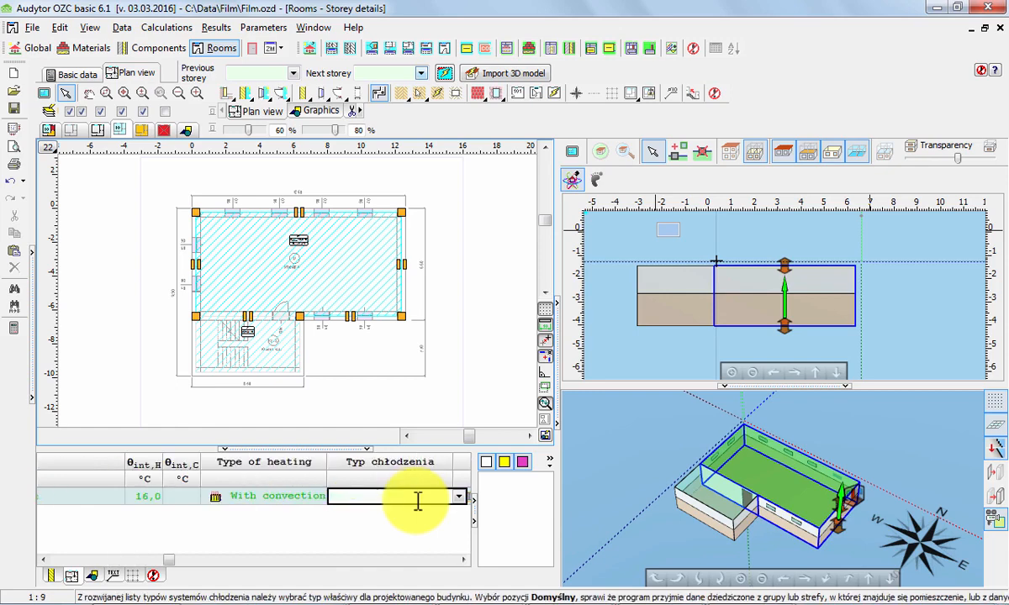
key("shift+Tab")
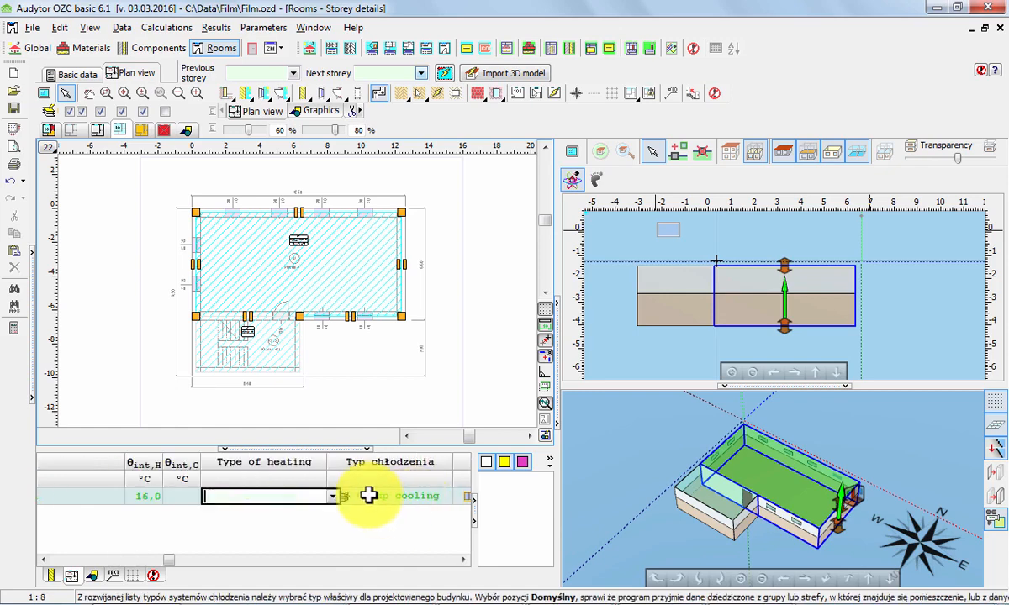
left_click(333, 497)
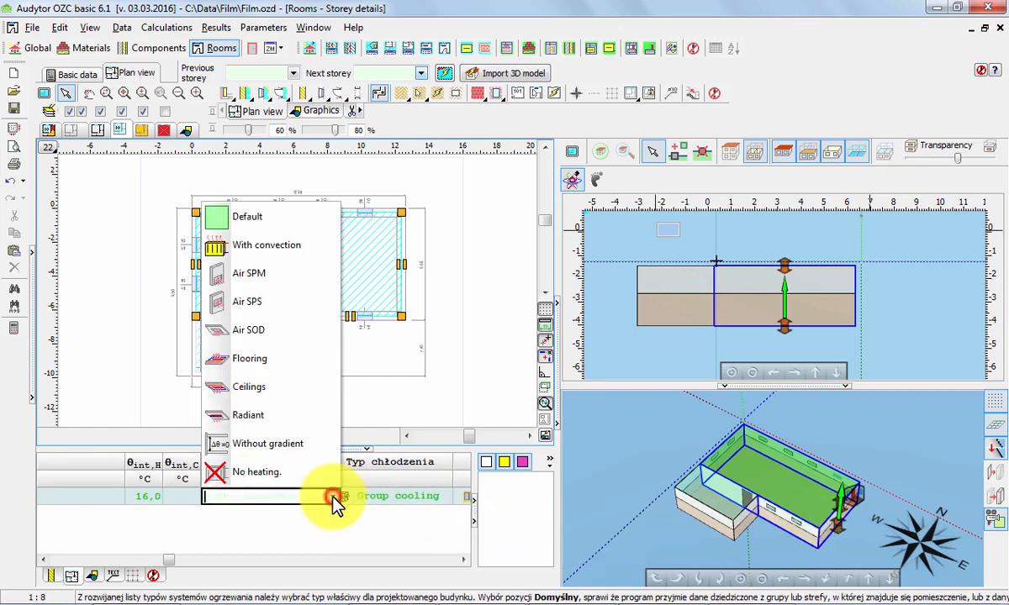
left_click(255, 474)
left_click(101, 495)
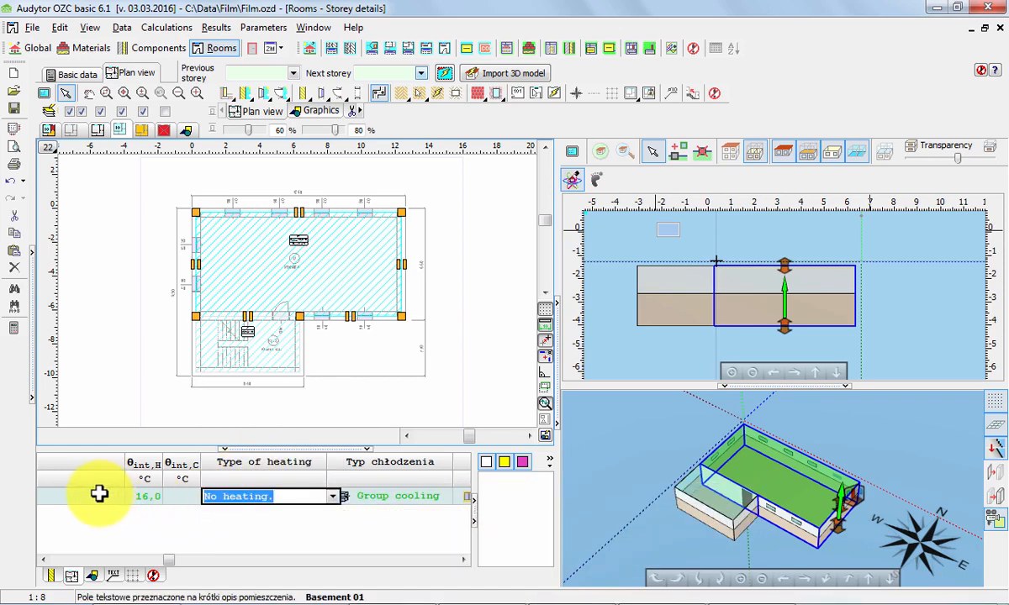
key("Home")
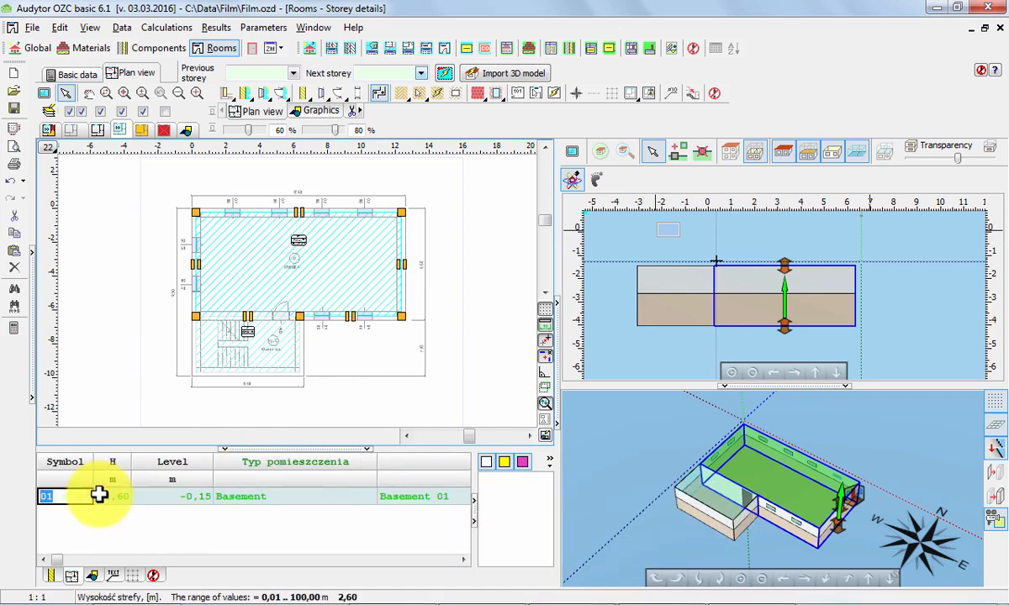
Give the stairwell's zone the symbol SC and the room type Staircase.
left_click(300, 347)
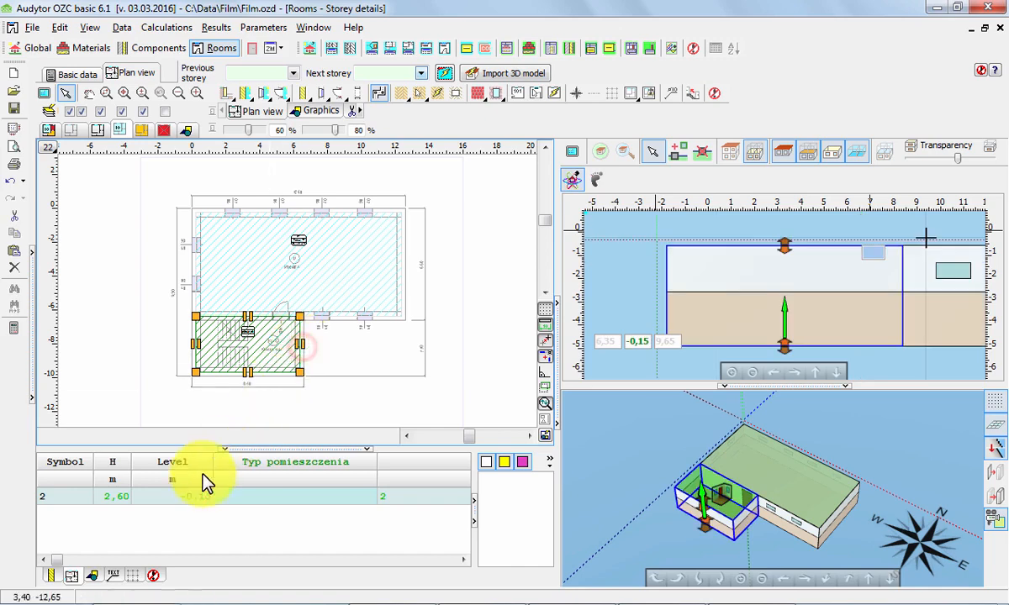
left_click(83, 496)
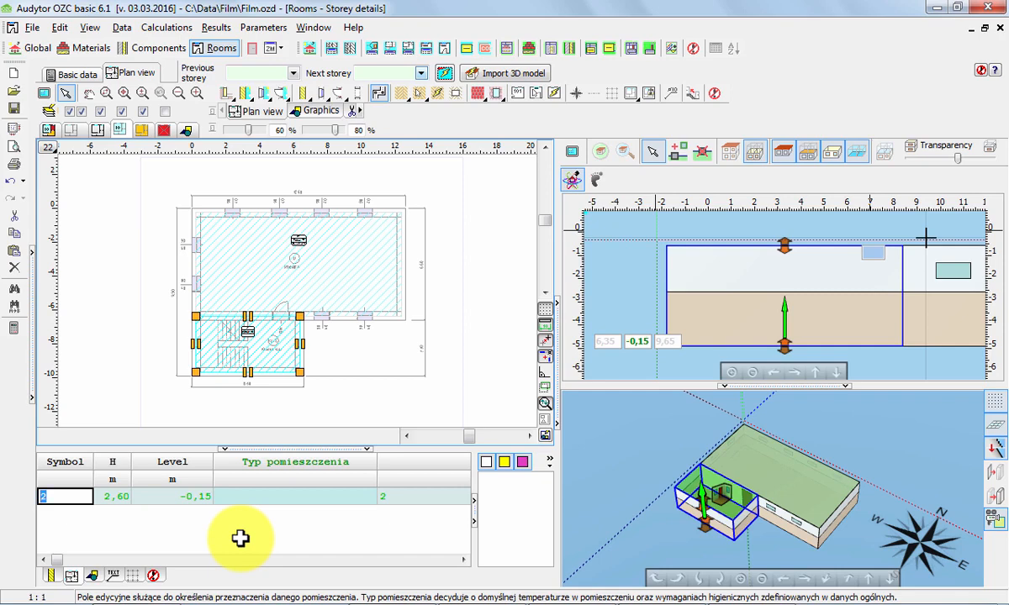
type("SC")
key("Tab")
key("Tab")
key("Tab")
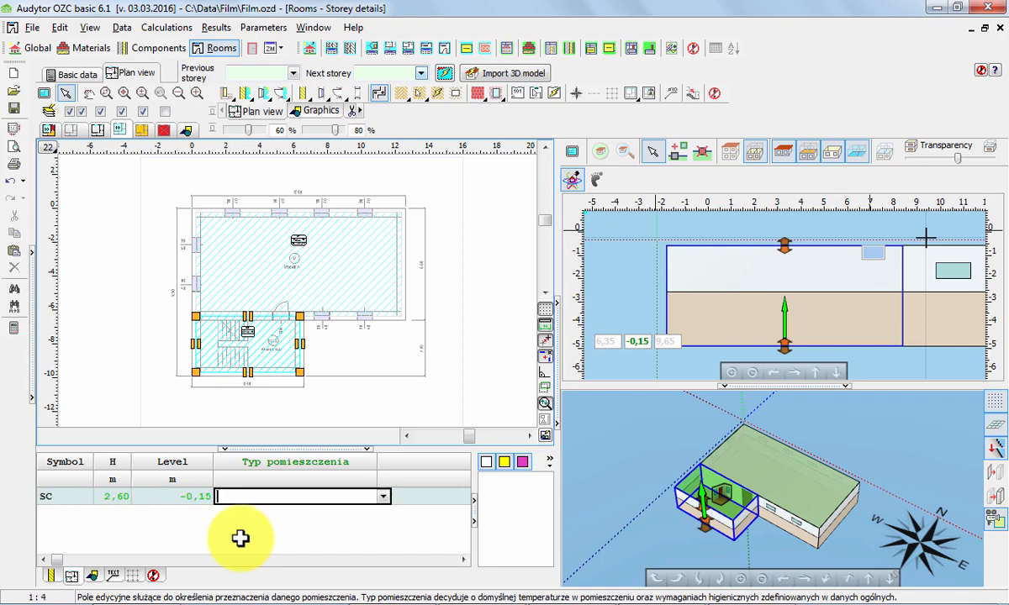
left_click(384, 496)
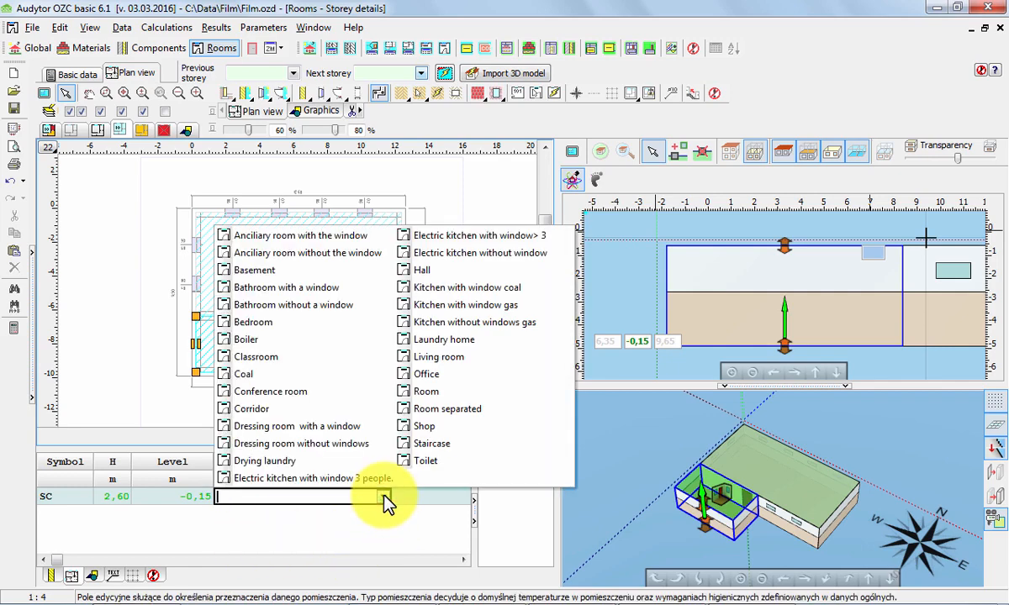
left_click(432, 443)
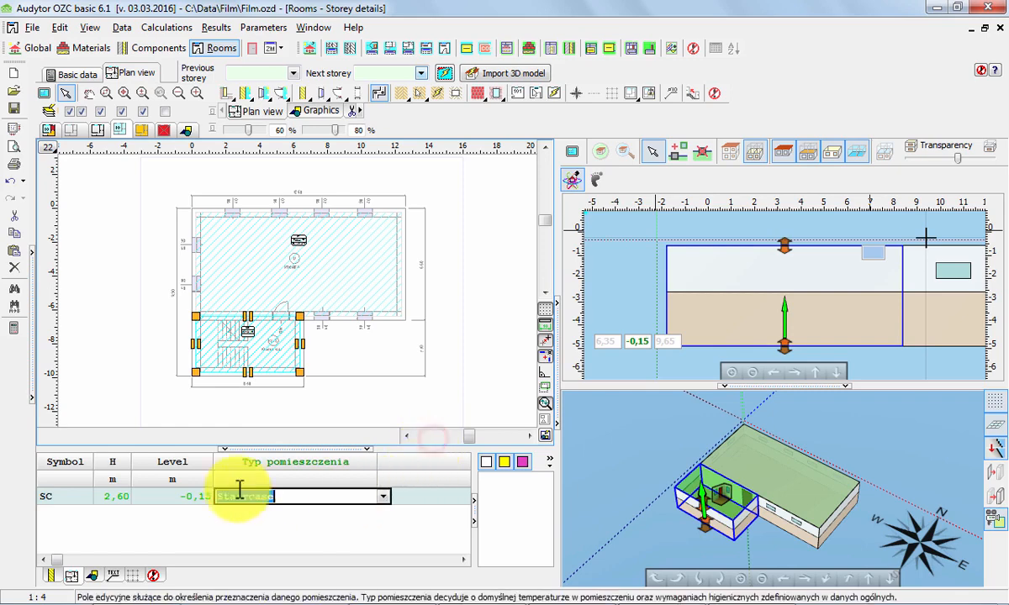
left_click(401, 498)
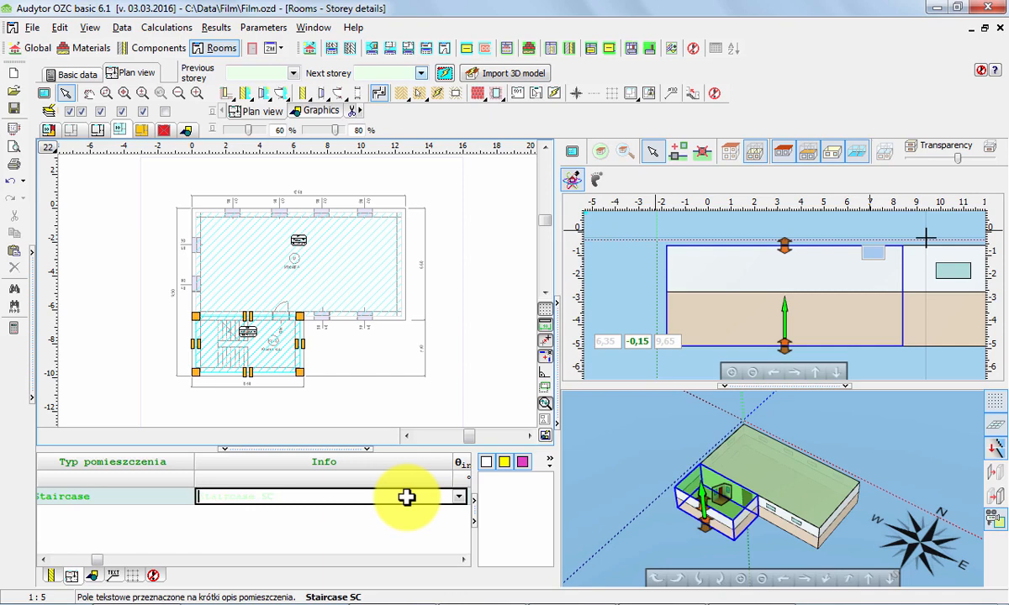
key("Left")
key("Left")
key("Left")
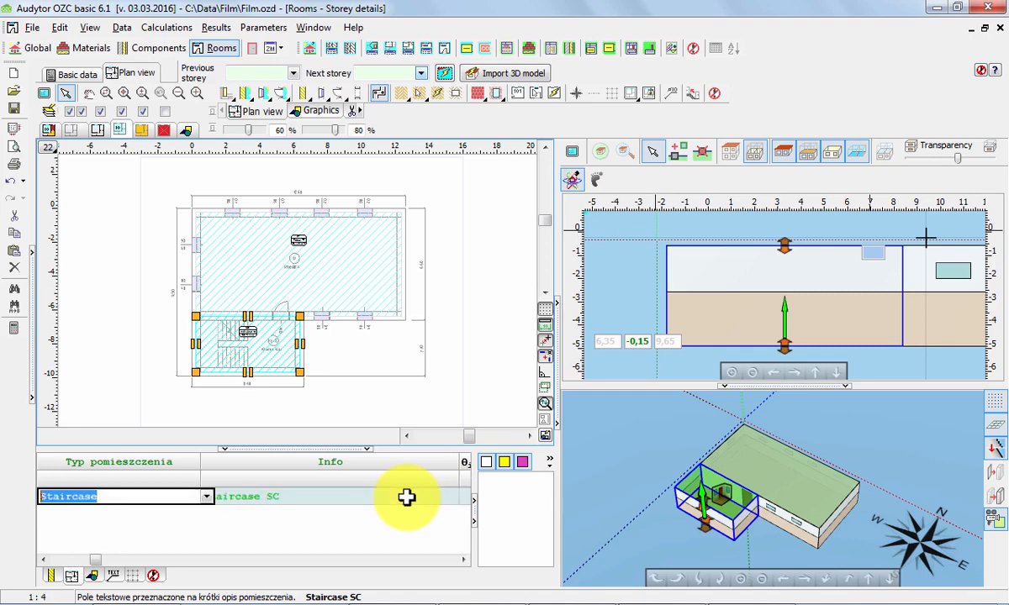
key("Left")
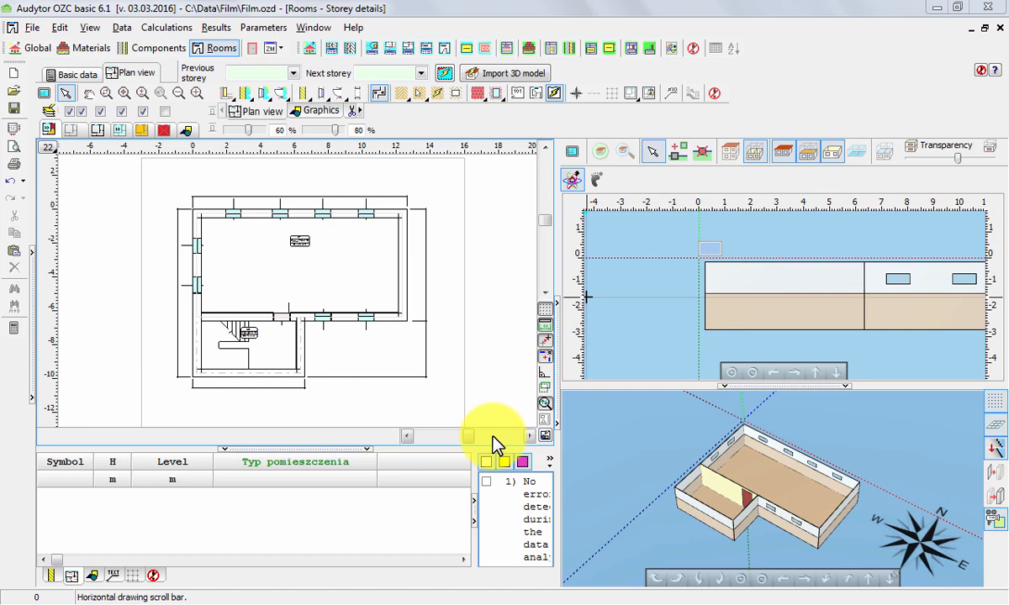
Import the building's 3D computational model from the floor plan and show the list of storeys and rooms.
left_click(507, 72)
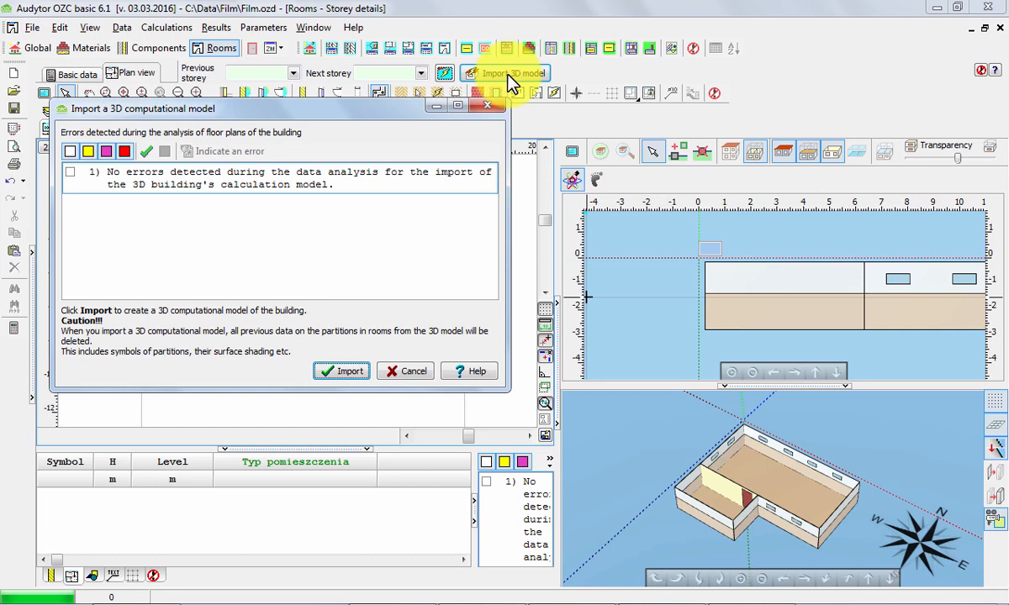
left_click(334, 378)
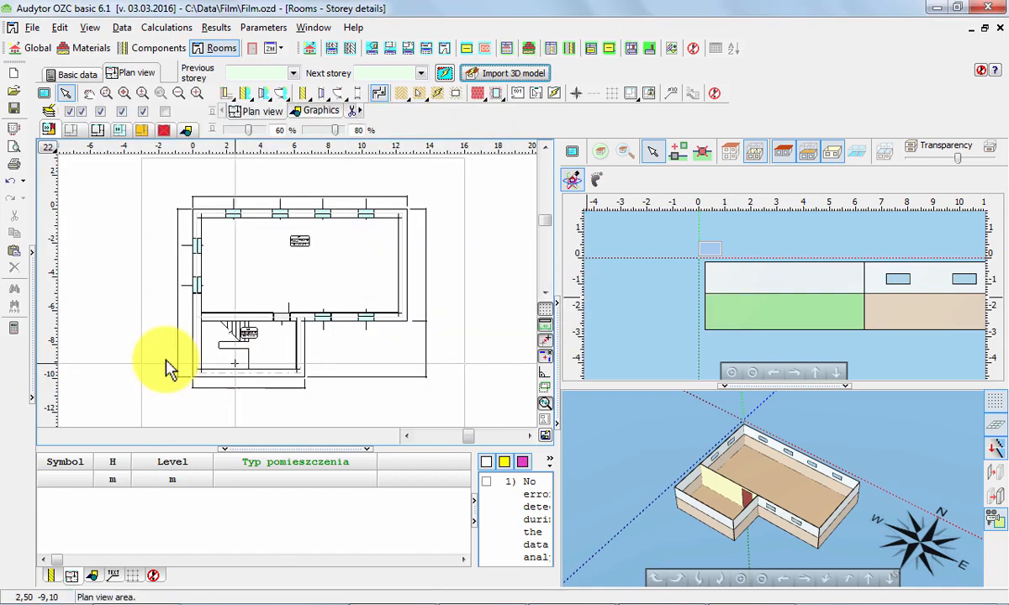
left_click(32, 309)
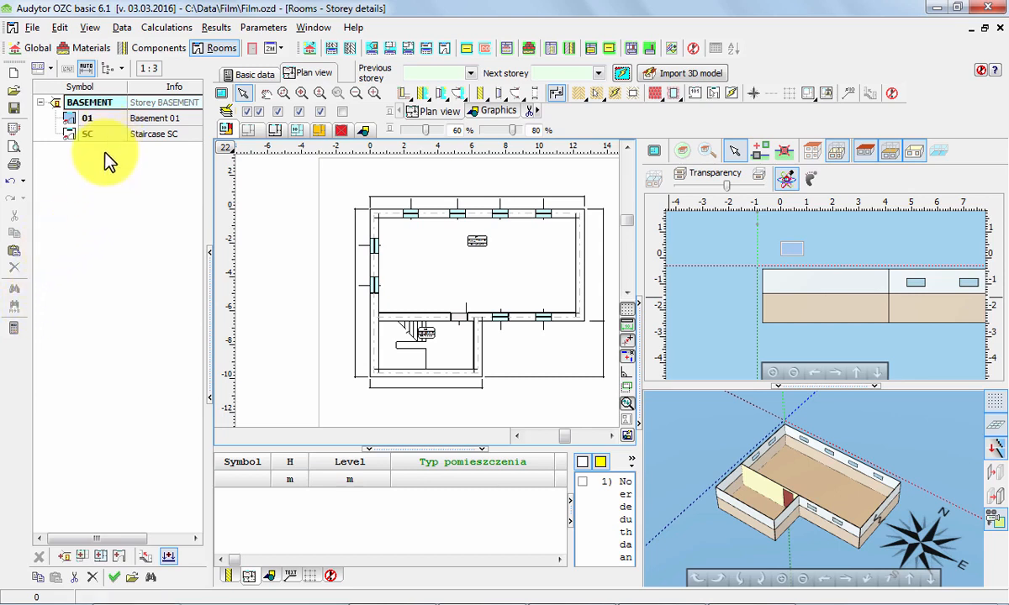
Examine the imported partitions, calculation results and 3D views of rooms 01 and SC.
left_click(111, 121)
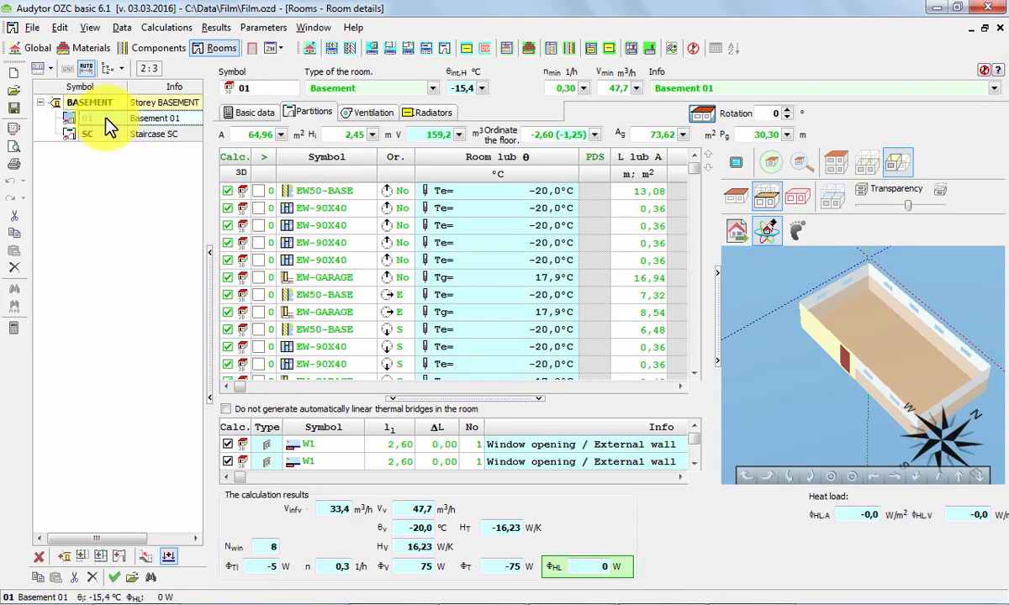
left_click(87, 132)
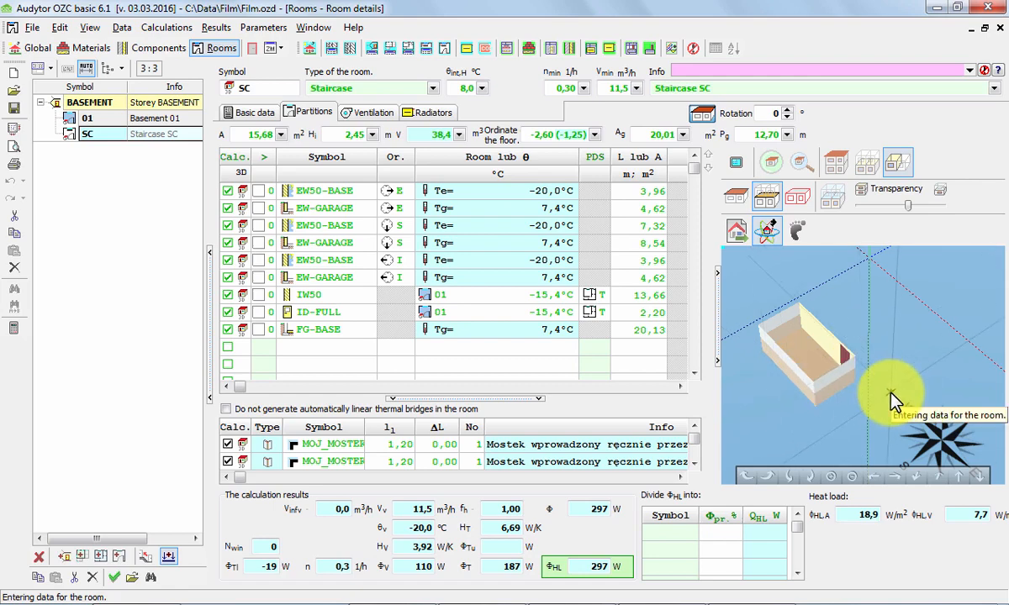
left_click_drag(893, 400, 832, 391)
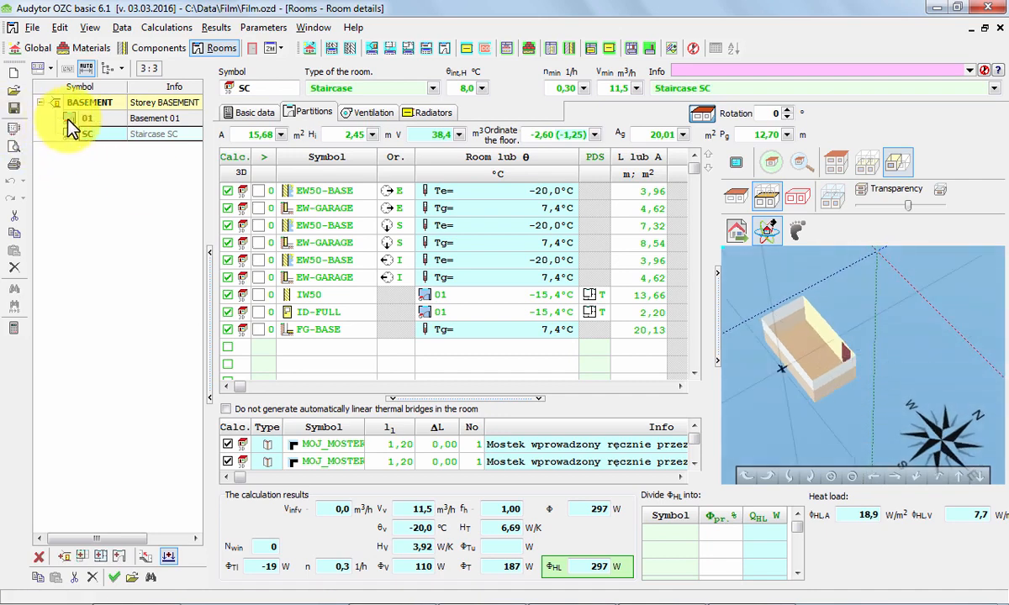
left_click(68, 118)
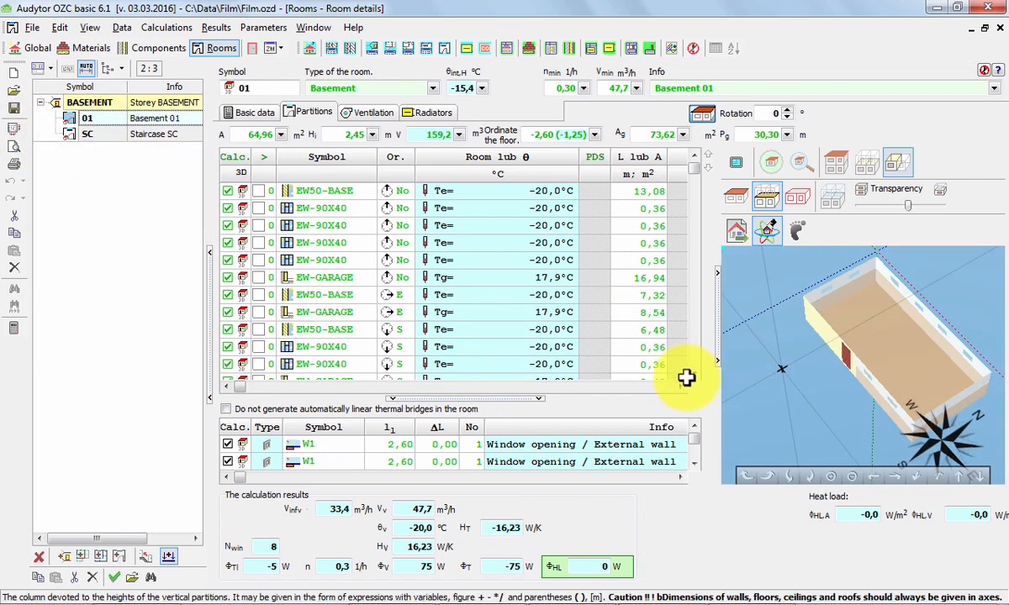